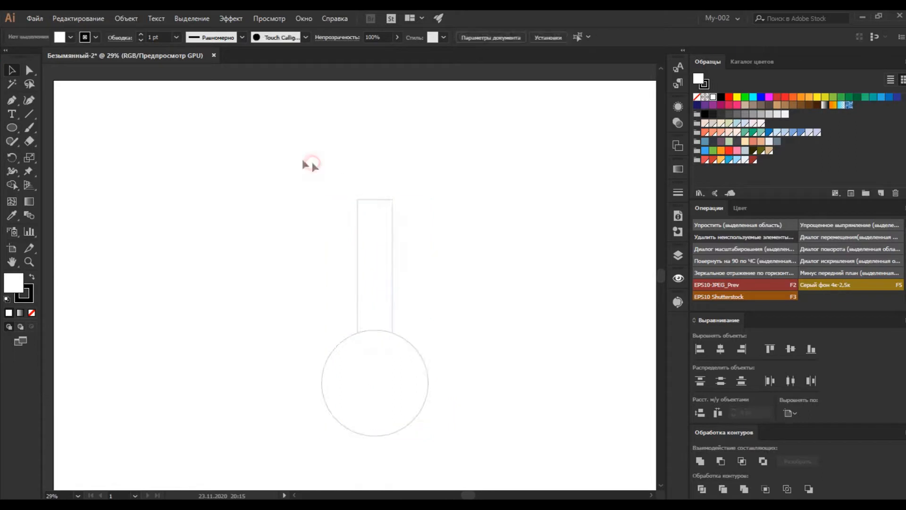
Set the stroke of the rectangle and circle to 30 pt with round caps and round joins.
left_click(161, 38)
type("15")
key("Return")
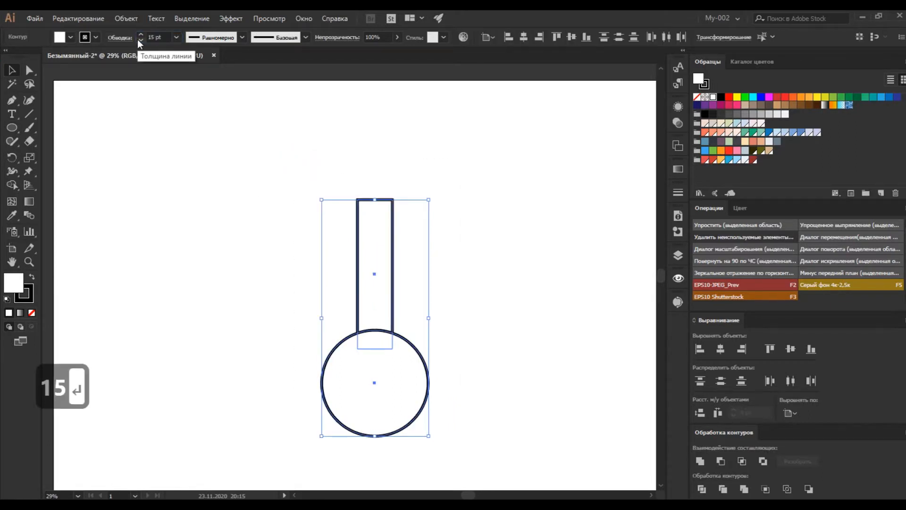
scroll(167, 37, "up", 16)
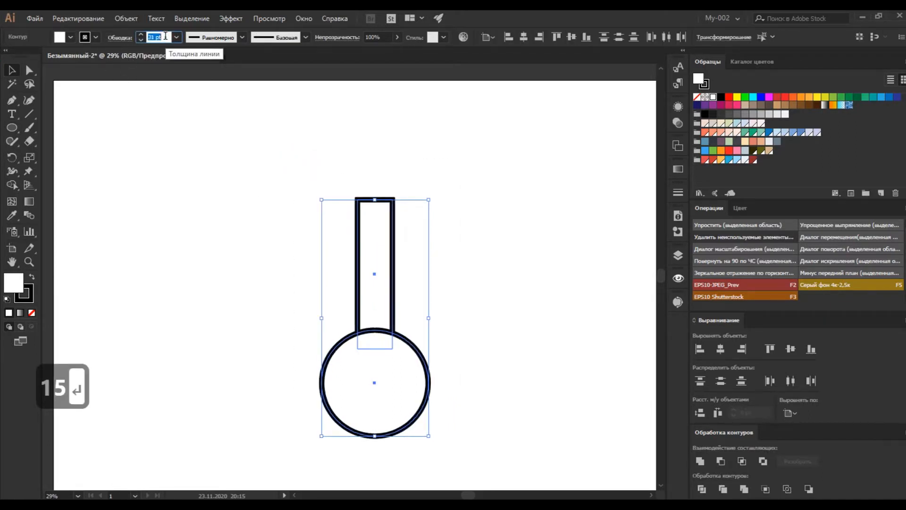
left_click(120, 37)
left_click(56, 82)
left_click(144, 106)
left_click(320, 174)
Fully round the tall rectangle's upper corners and unite it with the circle into a single thermometer outline.
left_click(367, 244)
left_click_drag(366, 208, 375, 231)
left_click(323, 203)
left_click_drag(313, 204, 432, 359)
left_click(700, 462)
left_click(517, 299)
left_click(350, 336)
left_click(126, 18)
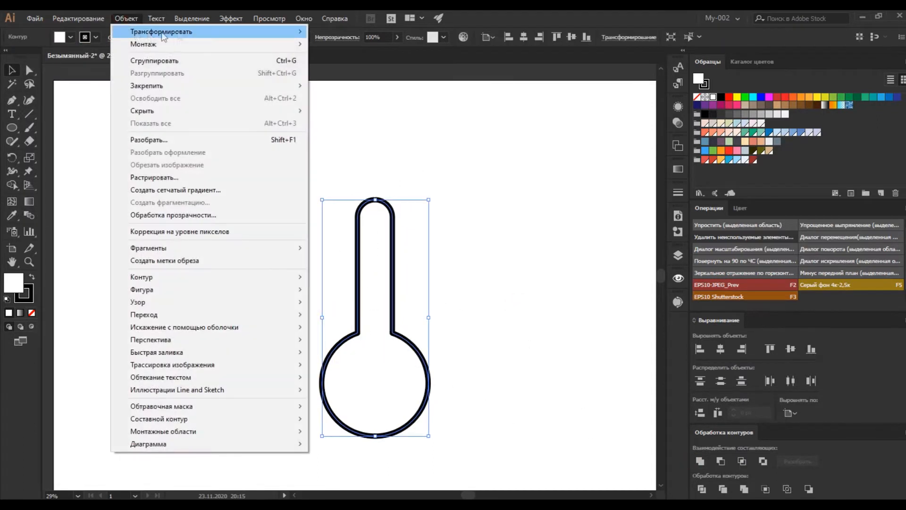
mouse_move(287, 280)
left_click(376, 319)
left_click(481, 354)
triple_click(545, 293)
key("Down")
key("Down")
key("Down")
key("Down")
key("Down")
key("Down")
key("Down")
key("Down")
key("Down")
key("Down")
key("Down")
key("Down")
key("Down")
key("Down")
key("Down")
key("Down")
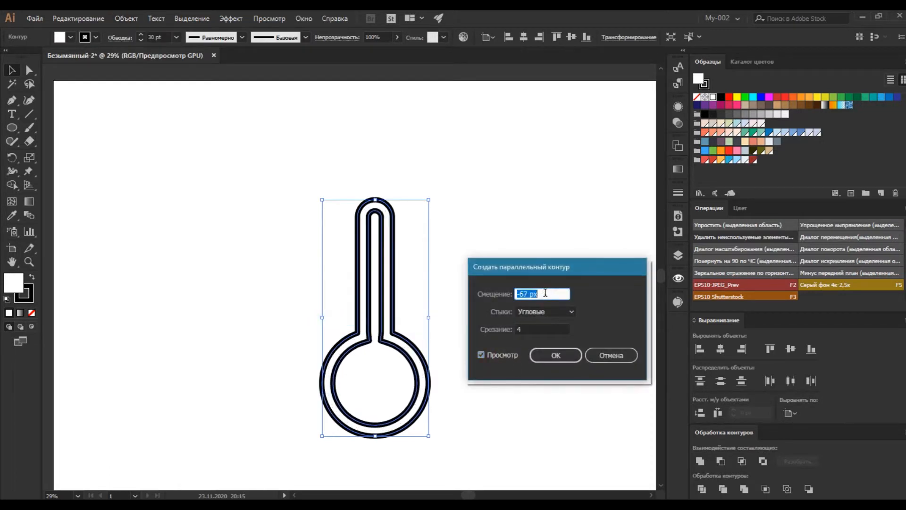
left_click(609, 356)
Draw a smaller circle concentric with the thermometer's bulb, about half the bulb's width.
left_click(12, 128)
left_click_drag(376, 383, 405, 353)
key("ctrl+equal")
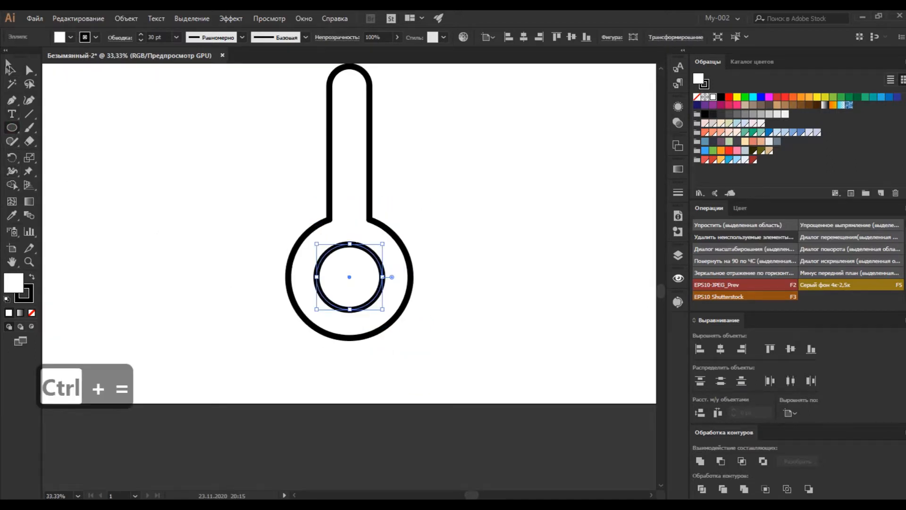
scroll(98, 146, "up", 3)
Draw a narrow rectangle centred in the tube, reaching from the inner circle to just below the tube's rounded end.
left_click_drag(14, 134, 38, 128)
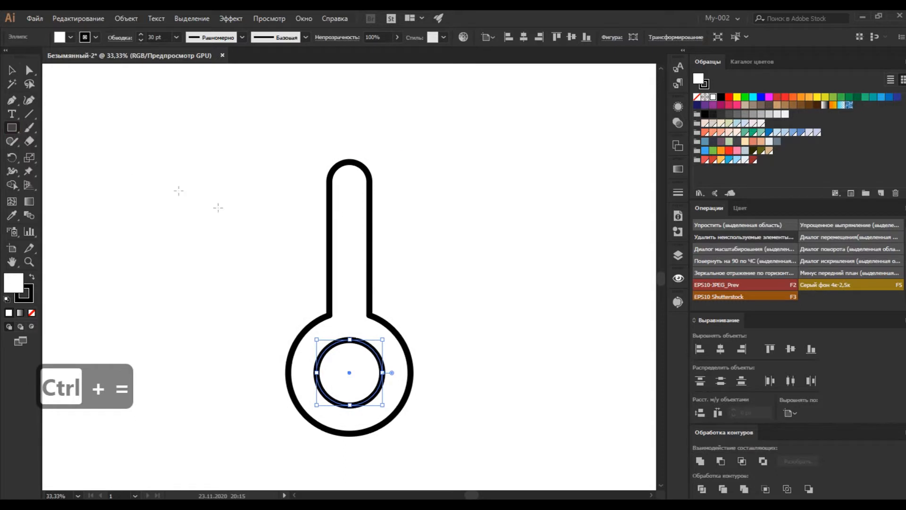
mouse_move(347, 183)
left_mouse_down()
mouse_move(344, 358)
mouse_move(342, 348)
left_mouse_up()
scroll(142, 142, "up", 3)
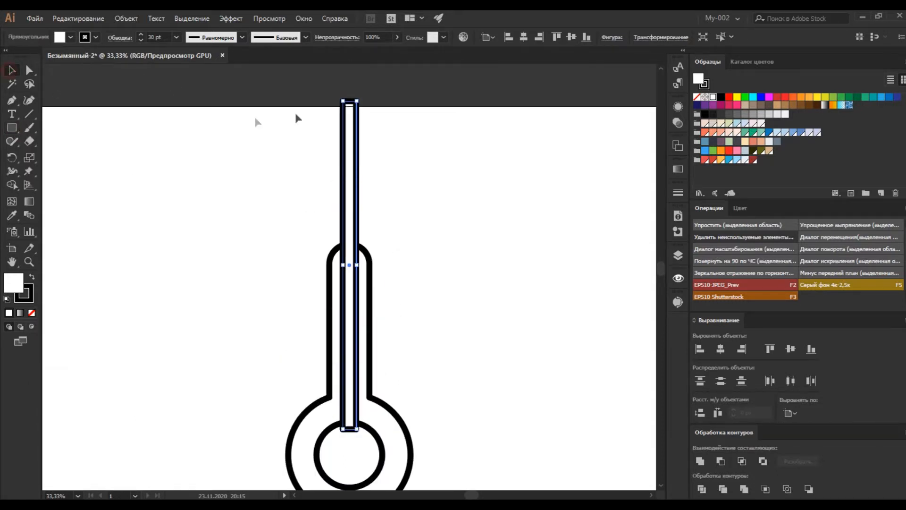
key("ctrl+equal")
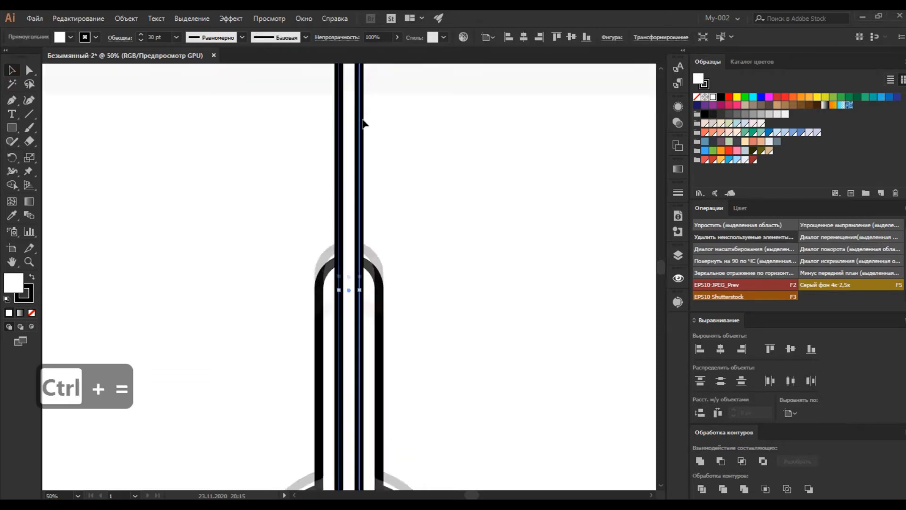
scroll(364, 123, "up", 3)
left_click_drag(350, 126, 354, 384)
scroll(396, 341, "down", 3)
scroll(394, 340, "down", 5)
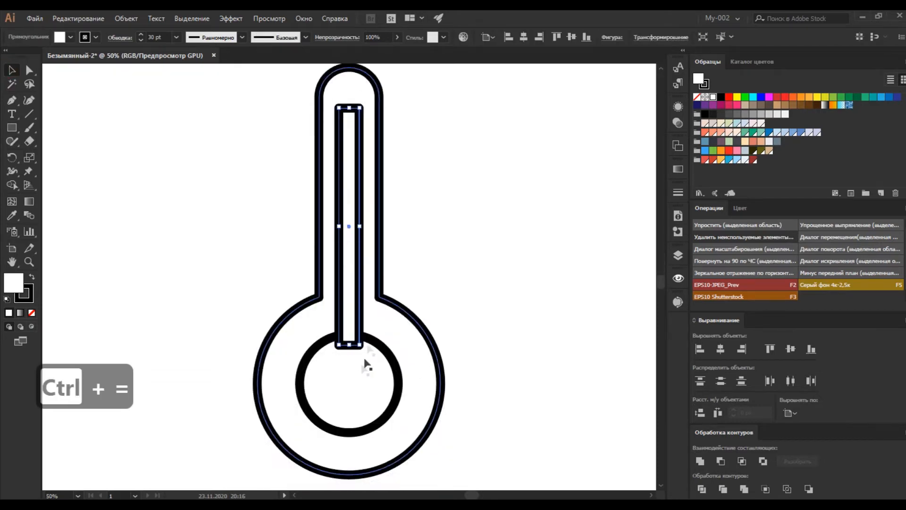
Try uniting the narrow rectangle with the inner circle and bringing the result to the front, and undo it.
left_click(364, 364, "shift")
left_click(700, 461)
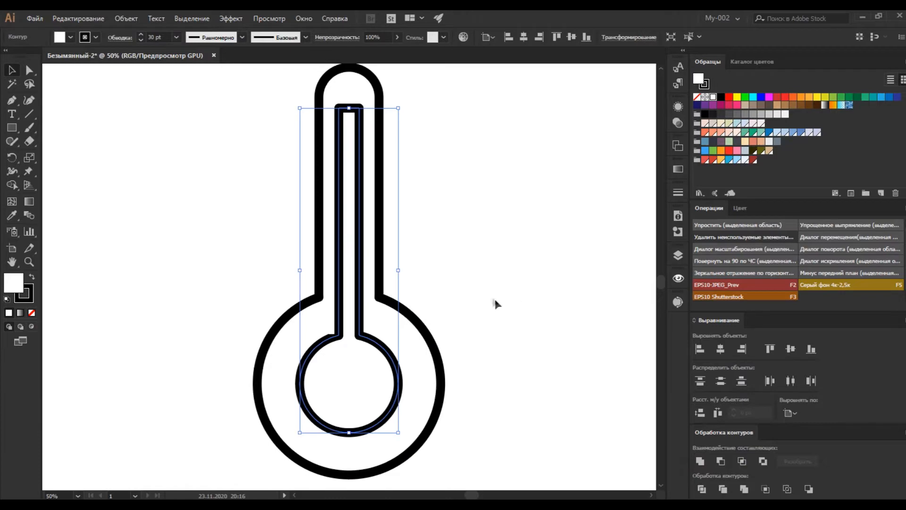
key("ctrl+z")
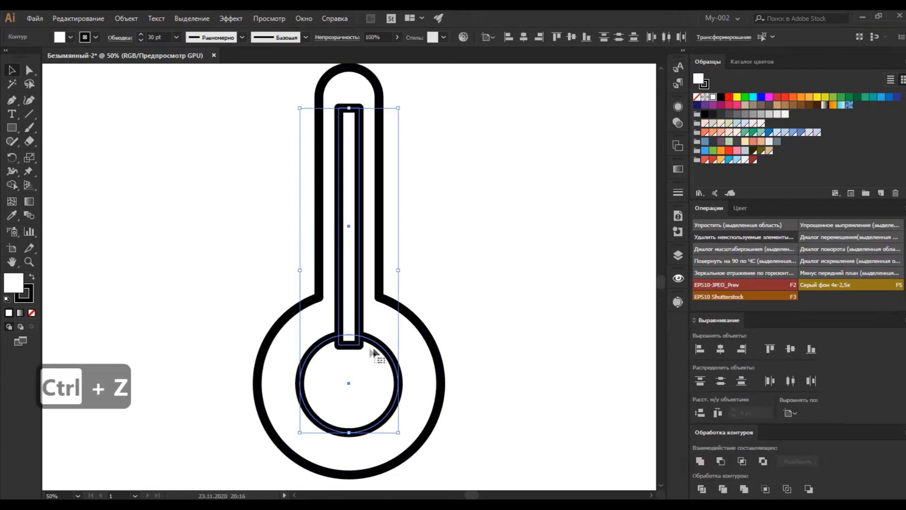
left_click(700, 460)
key("ctrl+equal")
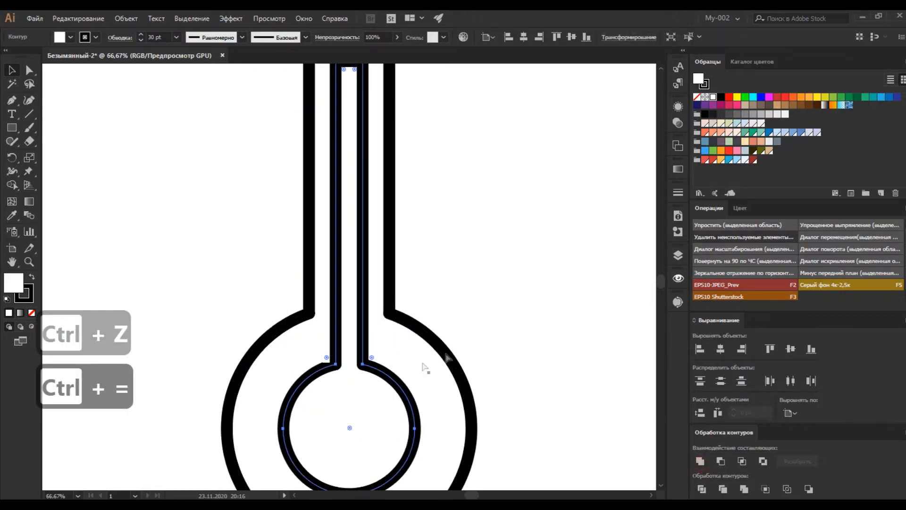
key("ctrl+equal")
key("ctrl+equal")
key("ctrl+minus")
key("ctrl+minus")
key("ctrl+minus")
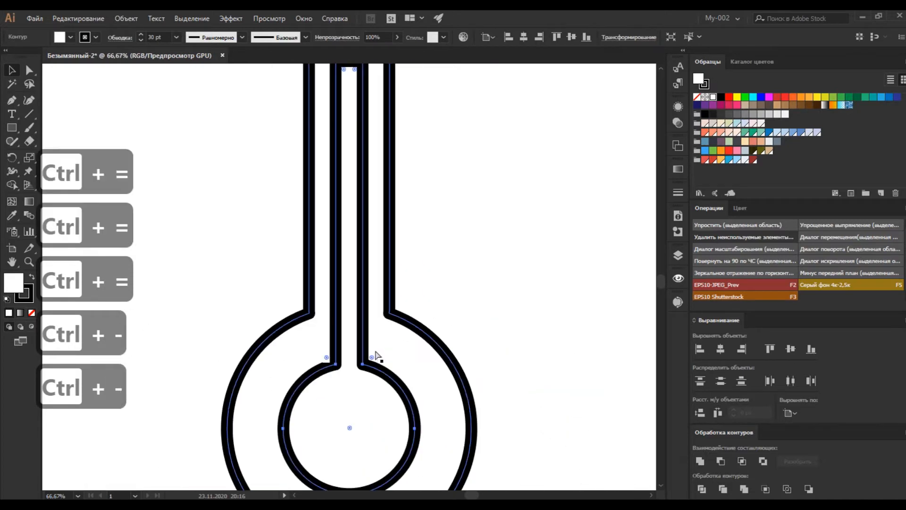
key("ctrl+shift+bracketright")
left_click(218, 287)
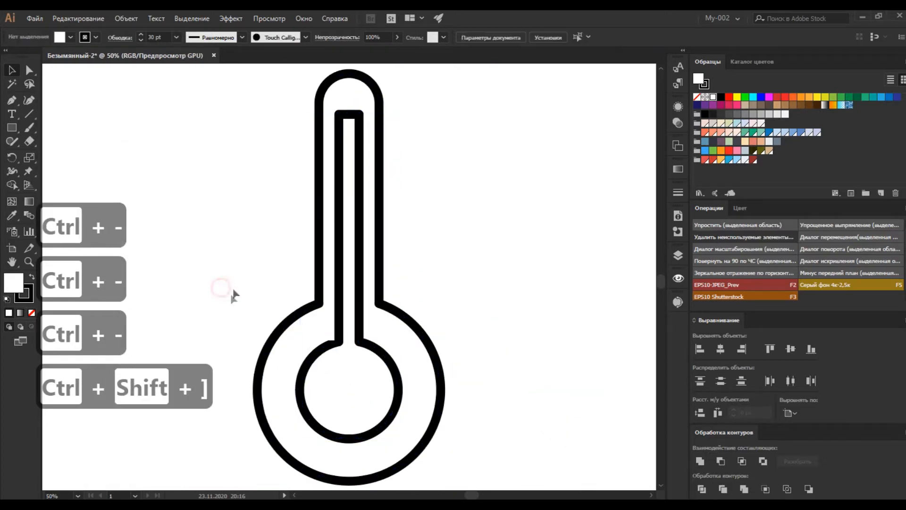
key("ctrl+z")
key("ctrl+z")
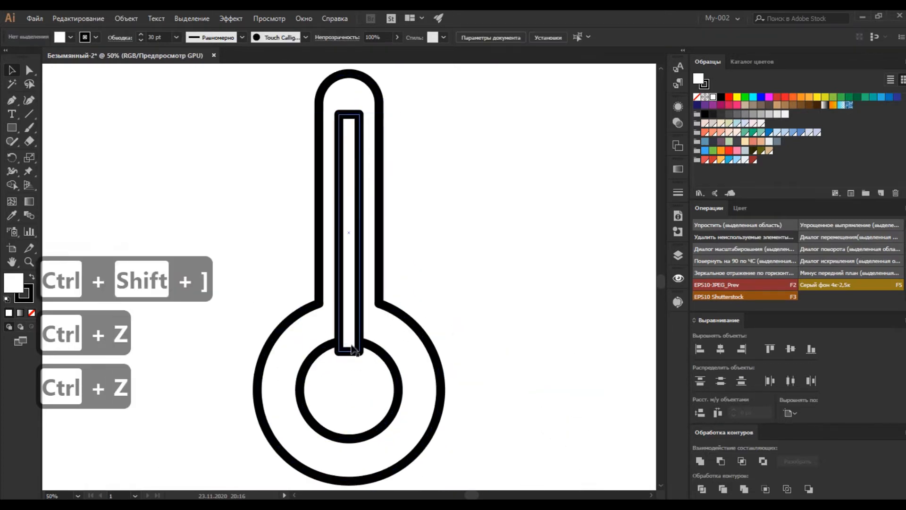
Extend the narrow rectangle's lower end further into the inner circle and align all shapes to a common vertical axis.
left_click(349, 352)
key("ctrl+a")
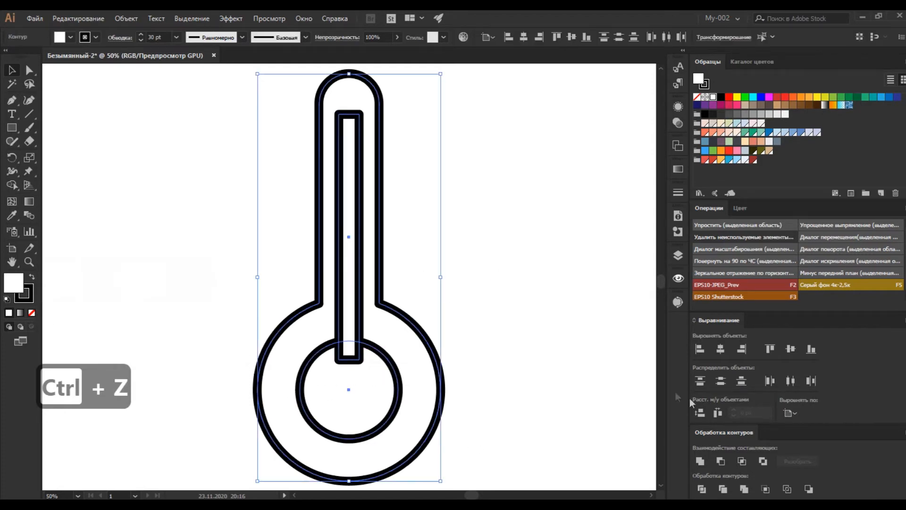
left_click(720, 349)
Bring the inner circle to the front and unite it with the narrow rectangle.
left_click(380, 339)
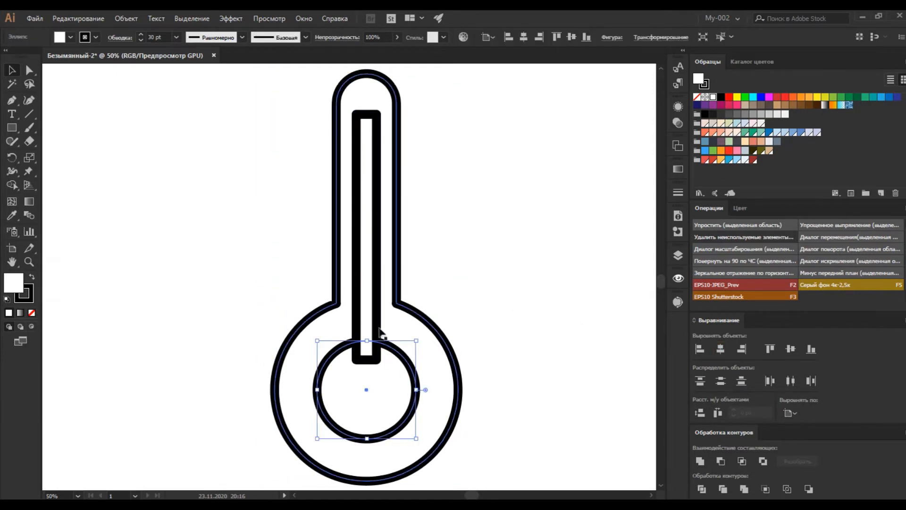
key("ctrl+shift+bracketright")
left_click(380, 331, "shift")
left_click(700, 462)
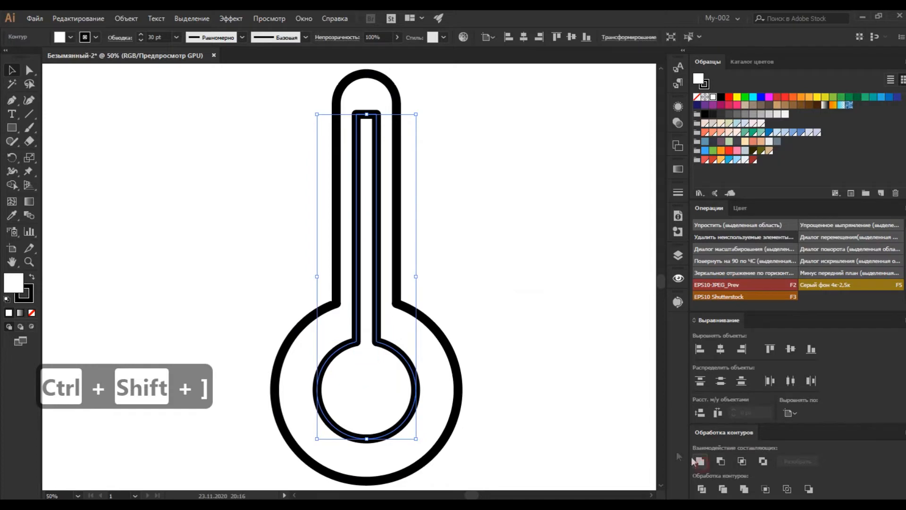
Fully round the two upper corners of the inner column.
key("a")
left_click_drag(352, 107, 369, 203)
left_click(377, 115, "shift")
key("v")
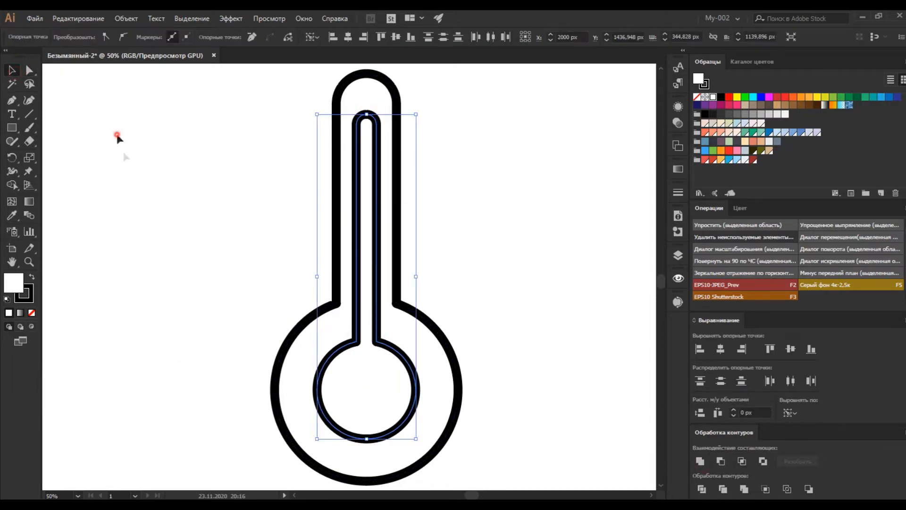
left_click(117, 137)
Draw a long horizontal scale mark right of the tube and a shorter one above it, with their left ends aligned.
left_click(29, 114)
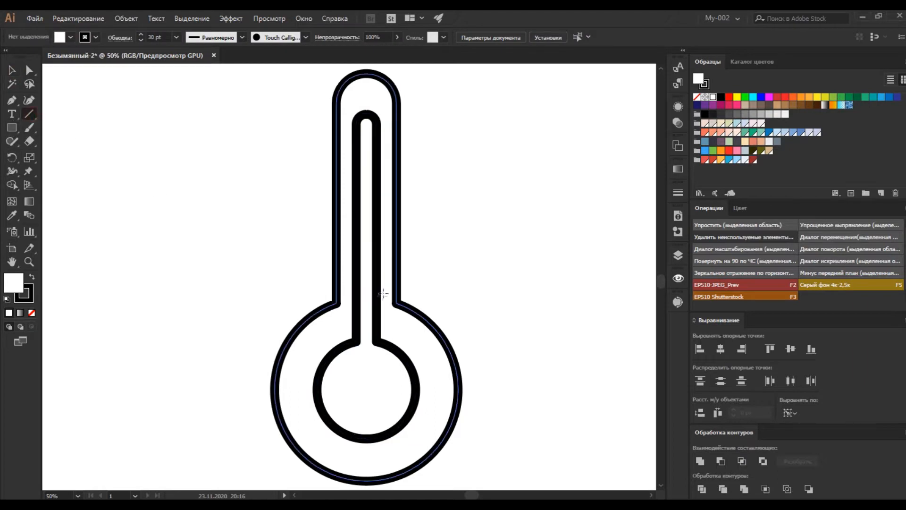
left_click_drag(415, 286, 464, 286)
left_click_drag(415, 249, 441, 248)
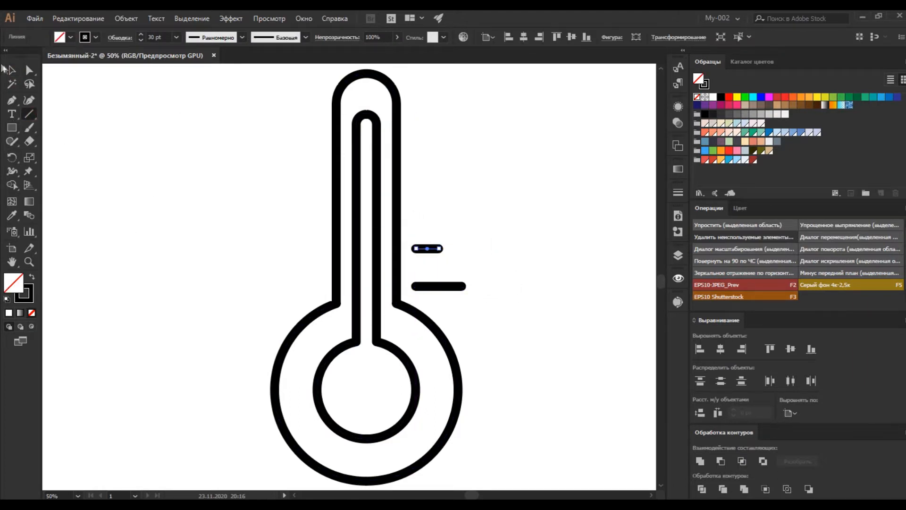
Duplicate the long and short scale marks straight upward, continuing the same spacing.
left_click(434, 286, "shift")
left_click_drag(426, 289, 427, 211)
scroll(496, 223, "up", 1)
left_click(500, 163)
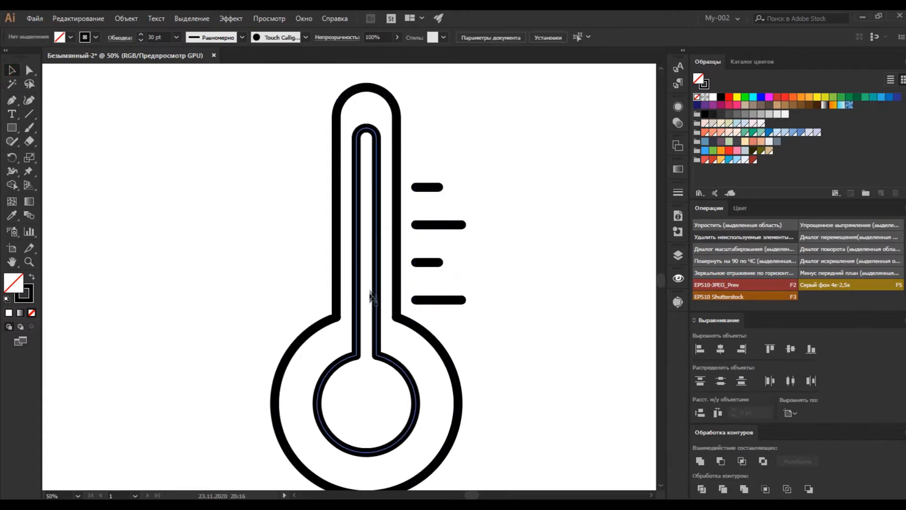
Fill the inner column and bulb with the red swatch.
left_click(360, 304)
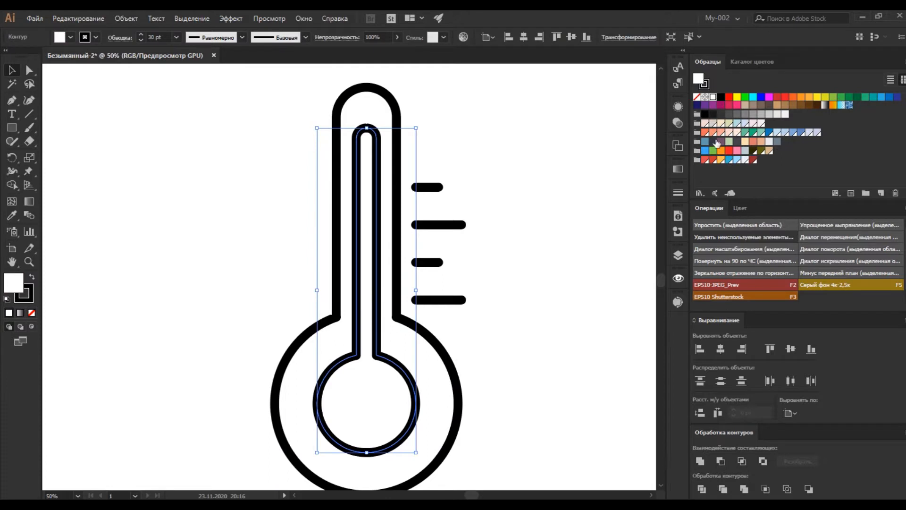
left_click(713, 160)
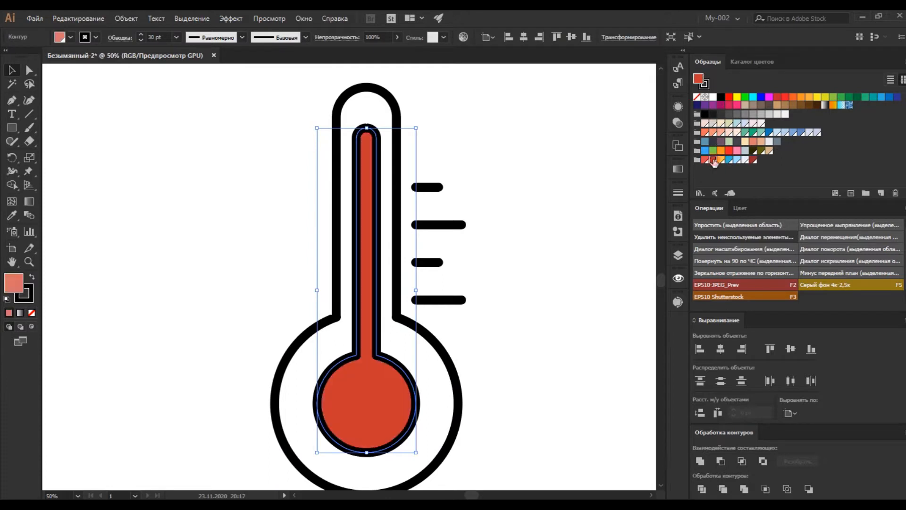
Draw a circle left of the thermometer tube, fill it yellow-orange and move it slightly closer to the tube.
left_click(12, 128)
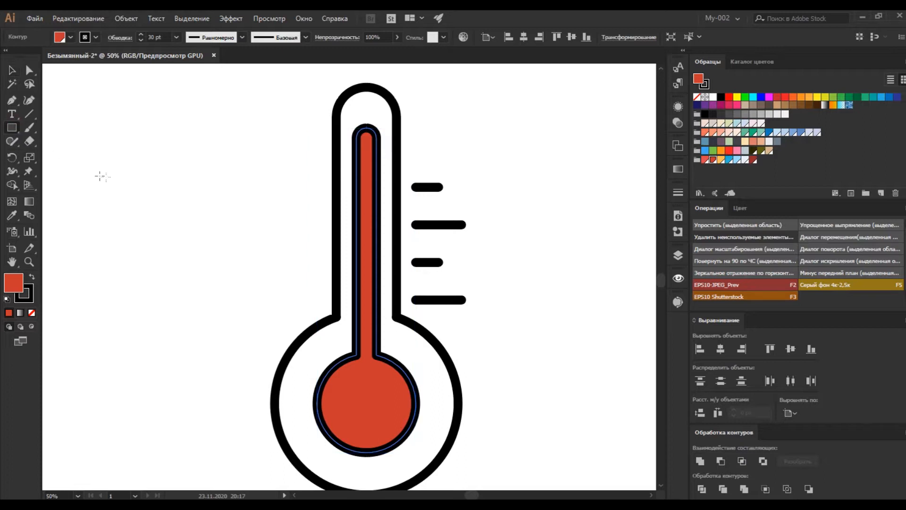
left_click_drag(13, 135, 43, 156)
left_click_drag(163, 171, 235, 243)
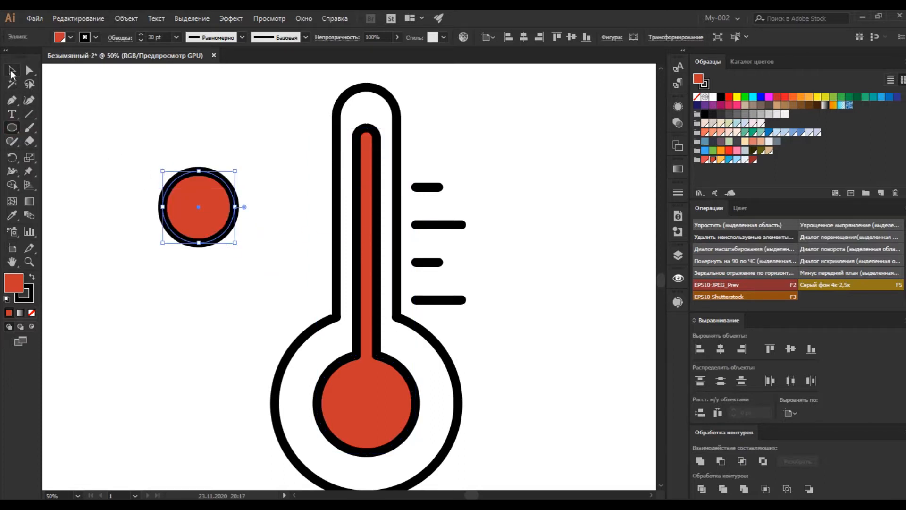
left_click(722, 161)
left_click_drag(219, 205, 258, 208)
Copy the yellow-orange circle into the red bulb, scale it down and place a duplicate offset to its upper left.
scroll(348, 340, "down", 2)
left_click_drag(249, 177, 382, 367)
left_click_drag(368, 327, 369, 332)
left_click_drag(380, 364, 364, 347)
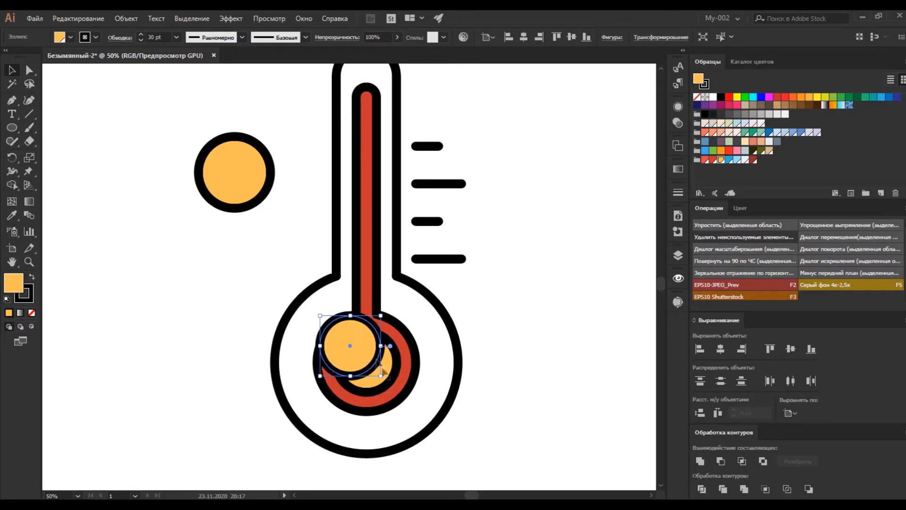
Subtract the offset circle from the one beneath it to form a crescent, and nudge it down and right.
left_click(700, 461)
key("ctrl+z")
left_click(721, 461)
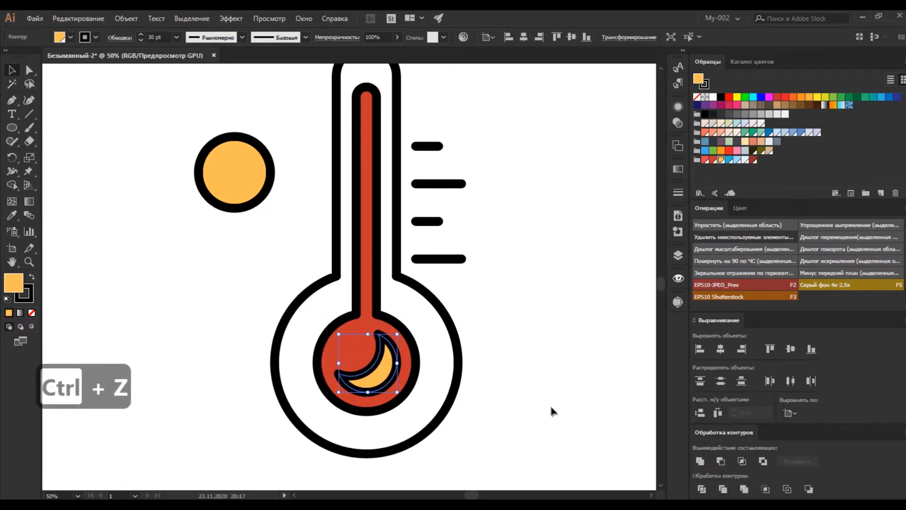
key("Down")
key("Right")
Remove the crescent's stroke and fill it with white.
left_click(27, 298)
left_click(32, 313)
left_click(13, 283)
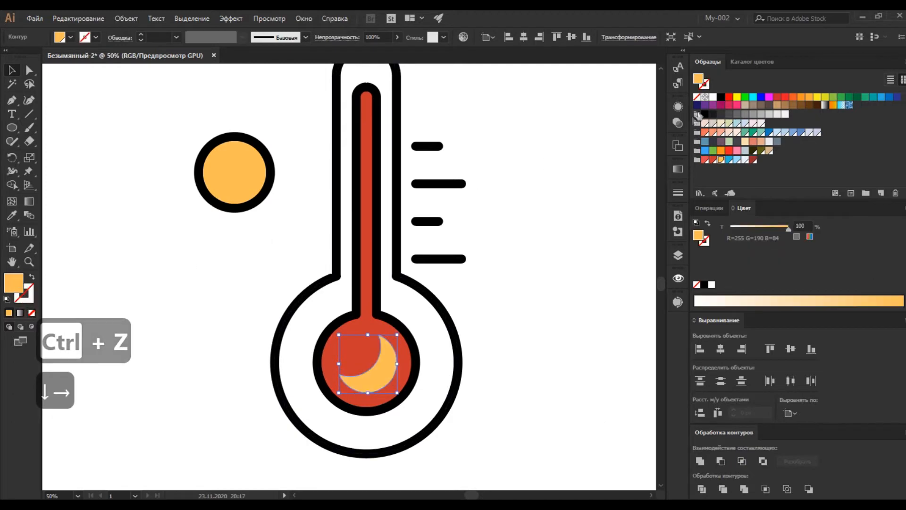
left_click(712, 97)
Set the crescent's opacity to 25% and deselect it.
left_click(373, 37)
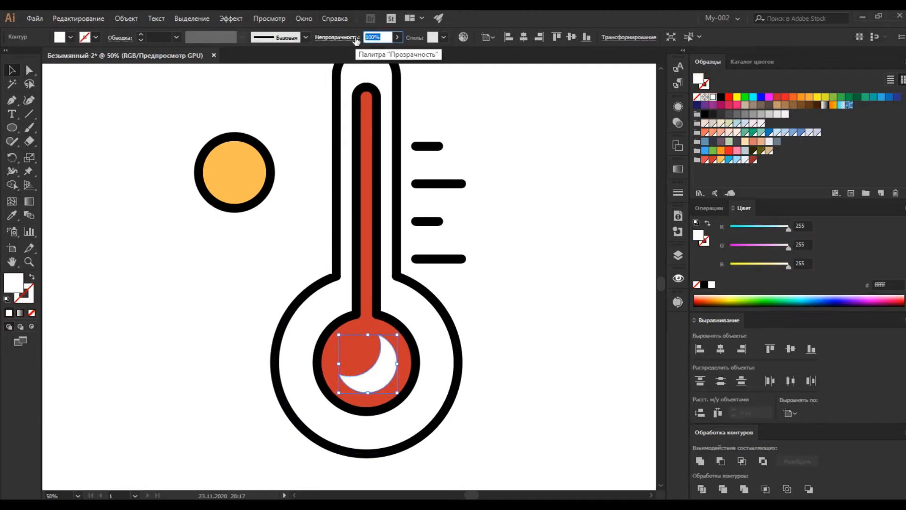
type("25")
key("Return")
scroll(548, 273, "up", 2)
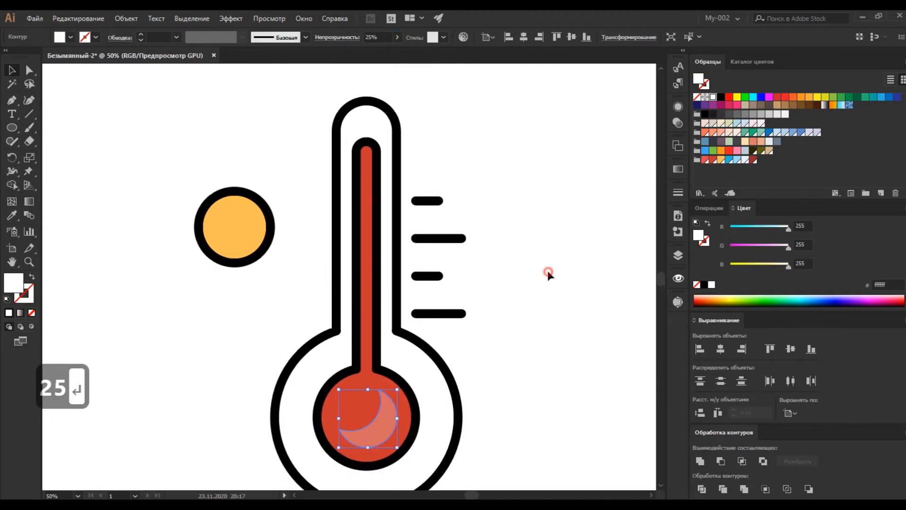
left_click(547, 273)
Shift the crescent toward the bulb's lower right, shrink it, and delete it.
left_click_drag(386, 437, 386, 439)
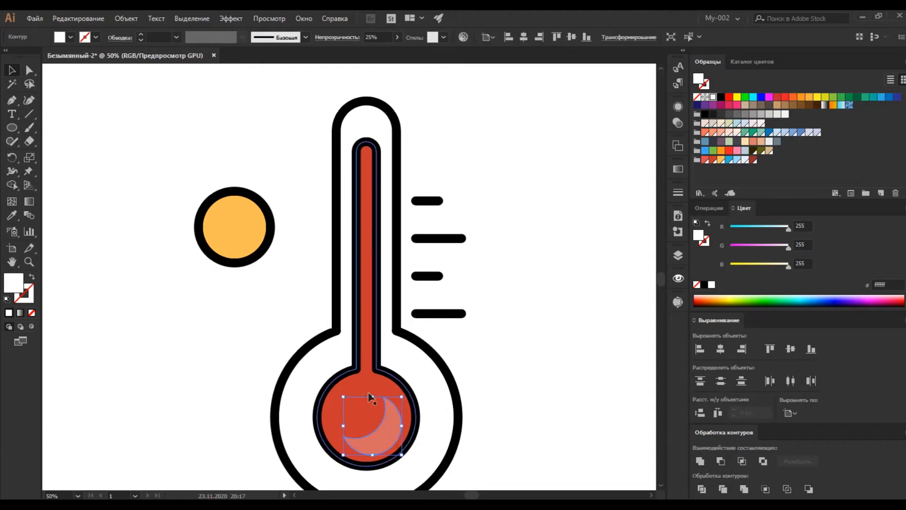
left_click_drag(343, 396, 355, 413)
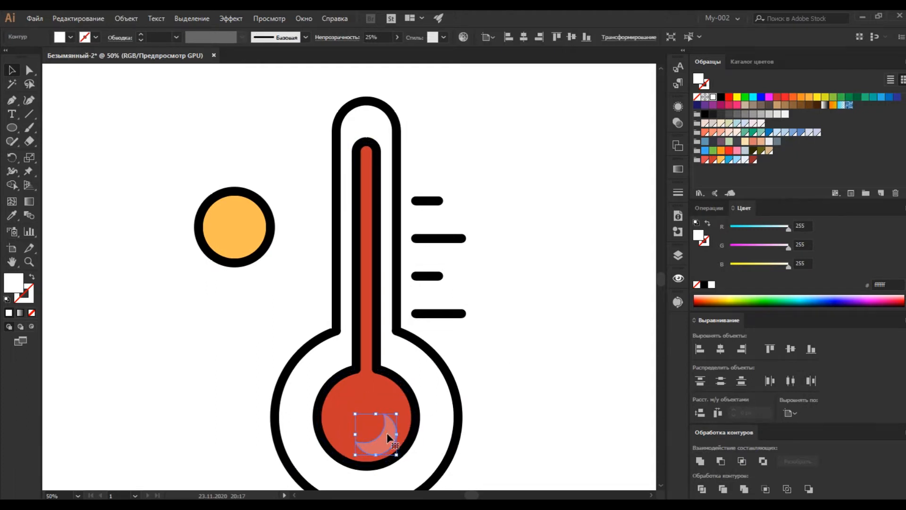
key("Delete")
Draw a white circle without stroke from the bulb's centre, almost filling the red area.
key("ctrl+equal")
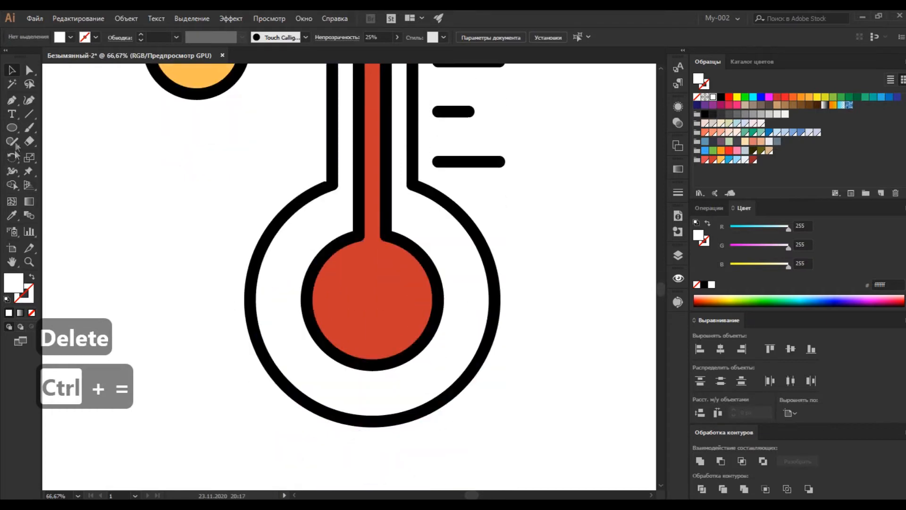
mouse_move(372, 298)
left_mouse_down()
mouse_move(427, 285)
mouse_move(429, 264)
left_mouse_up()
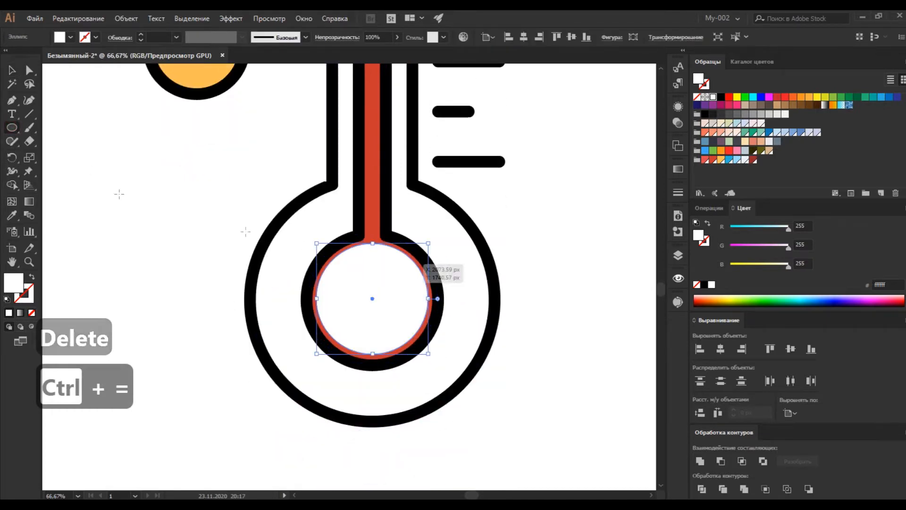
Duplicate the white circle toward the bulb's upper left and subtract the copy from the original to form a crescent.
left_click_drag(406, 320, 393, 305)
left_click(419, 310, "shift")
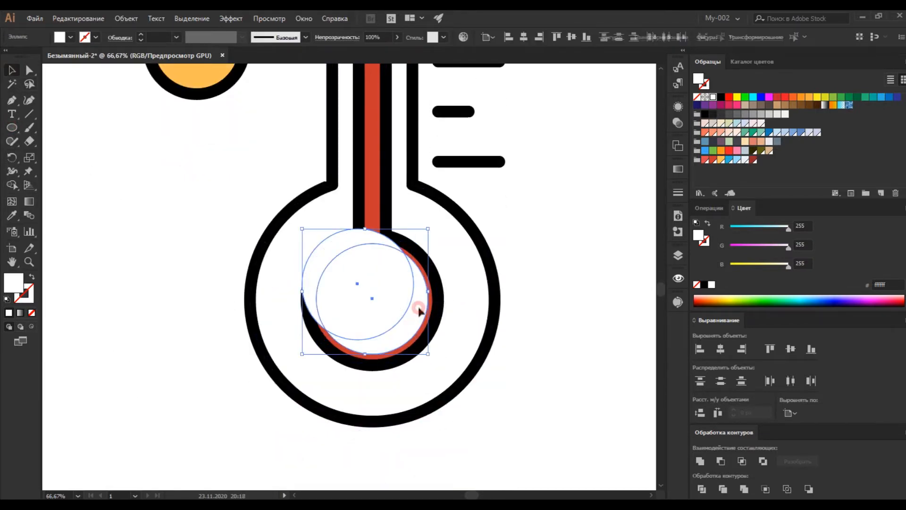
left_click(719, 462)
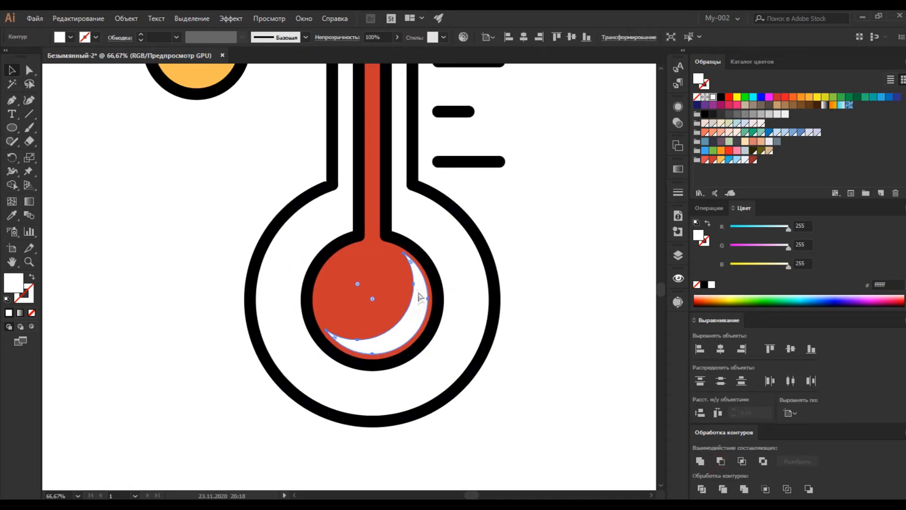
Round both pointed tips of the white crescent in the bulb.
left_click_drag(412, 267, 420, 282)
left_click(29, 70)
key("ctrl+equal")
key("ctrl+equal")
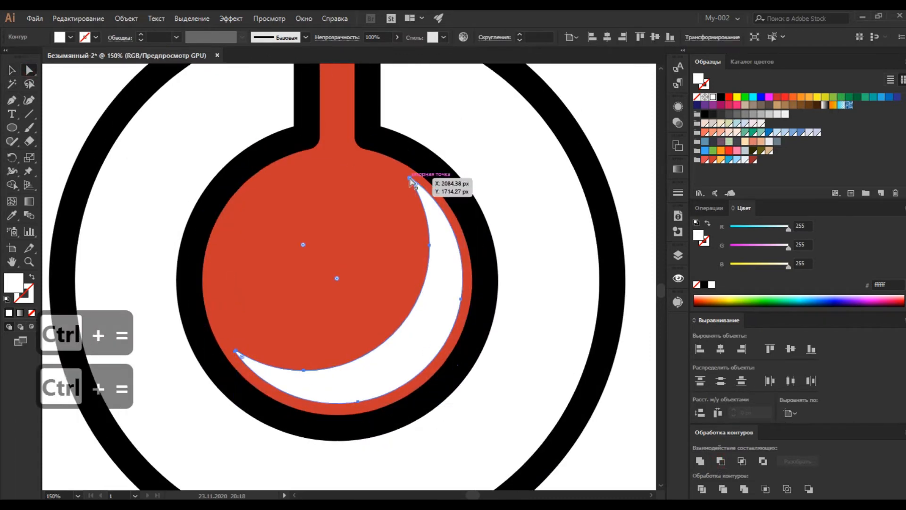
left_click(411, 179)
left_click(236, 352, "shift")
left_click_drag(244, 361, 302, 380)
left_click(12, 70)
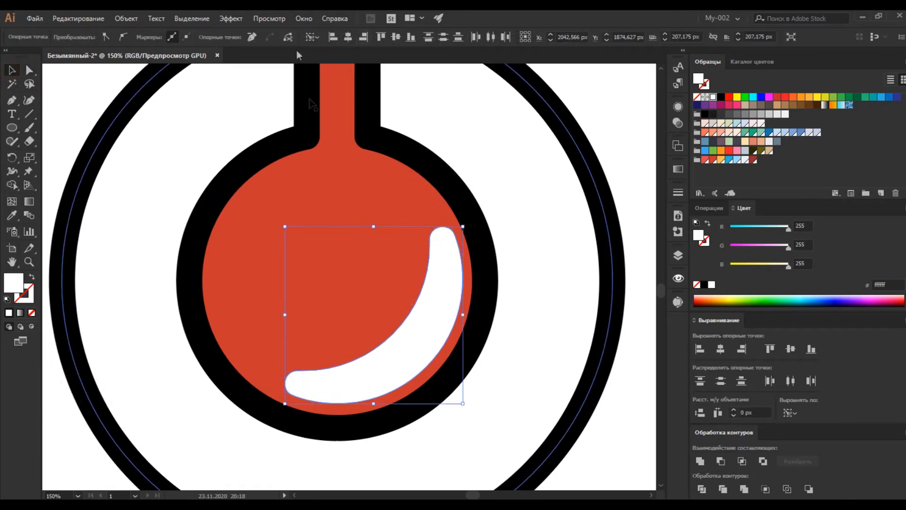
Set the bulb crescent's opacity to 15% and deselect it.
left_click(70, 131)
left_click(423, 354)
type("15")
key("Return")
key("ctrl+minus")
key("ctrl+minus")
key("ctrl+minus")
left_click(501, 330)
Draw a vertical line beside the upper part of the red column with a white 15 pt stroke.
scroll(502, 333, "up", 11)
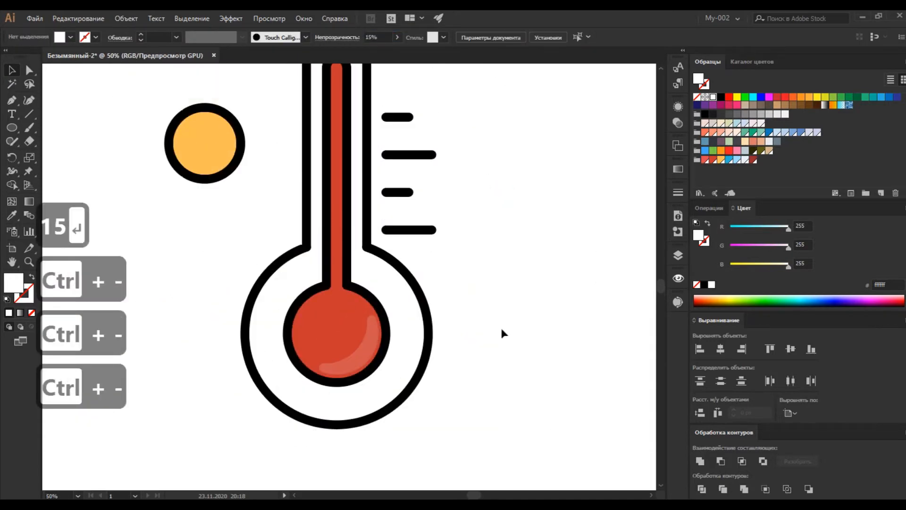
scroll(509, 346, "left", 1)
key("ctrl+equal")
key("ctrl+equal")
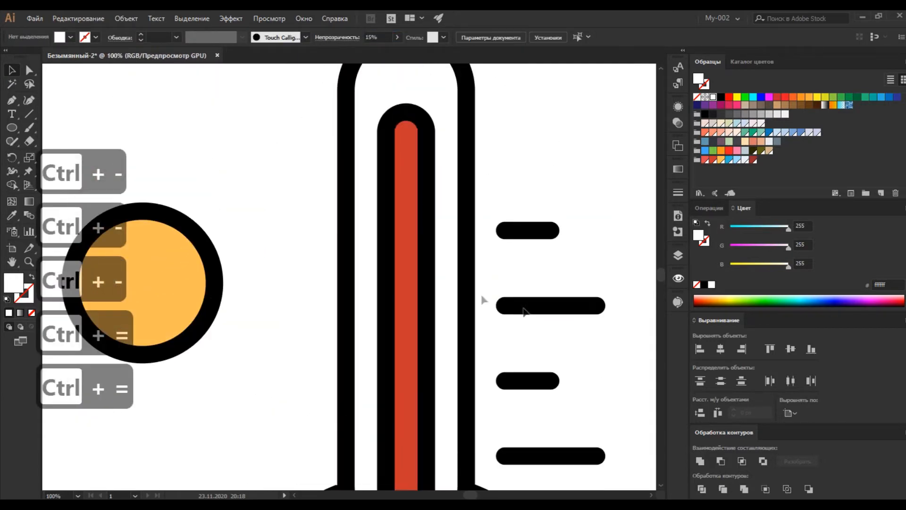
left_click(29, 113)
left_click_drag(392, 169, 391, 267)
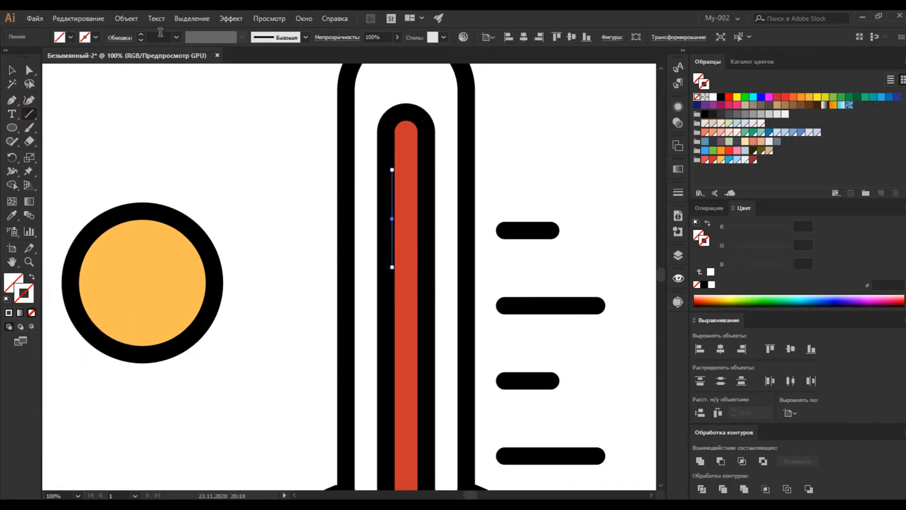
left_click(713, 98)
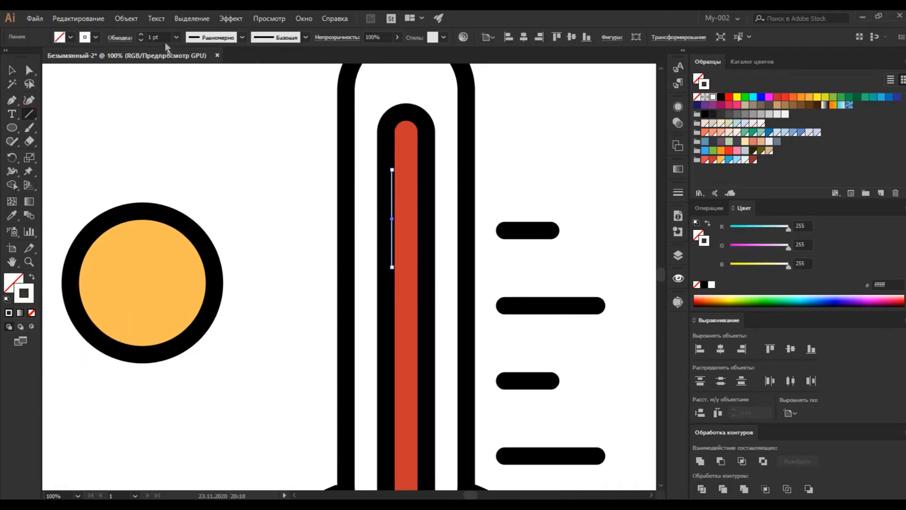
type("15")
key("Return")
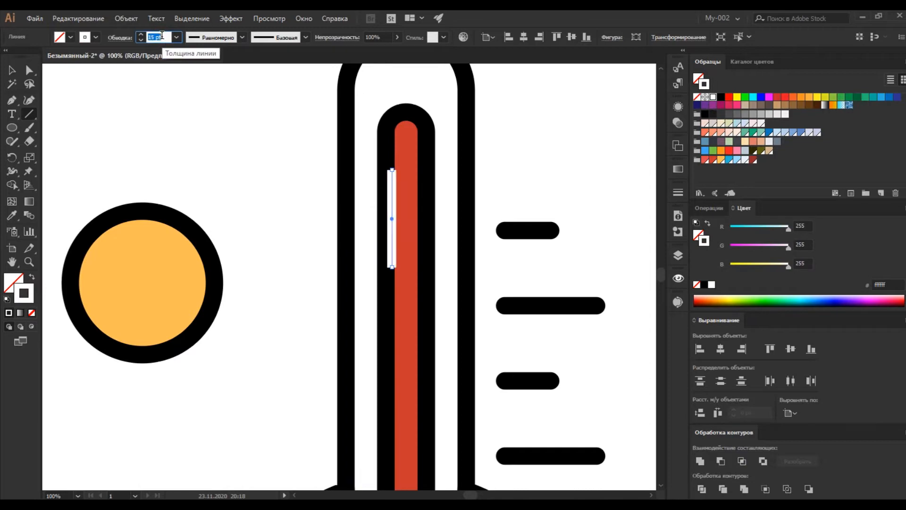
Give the white line round caps and expand it into a filled shape.
left_click(128, 37)
left_click(127, 18)
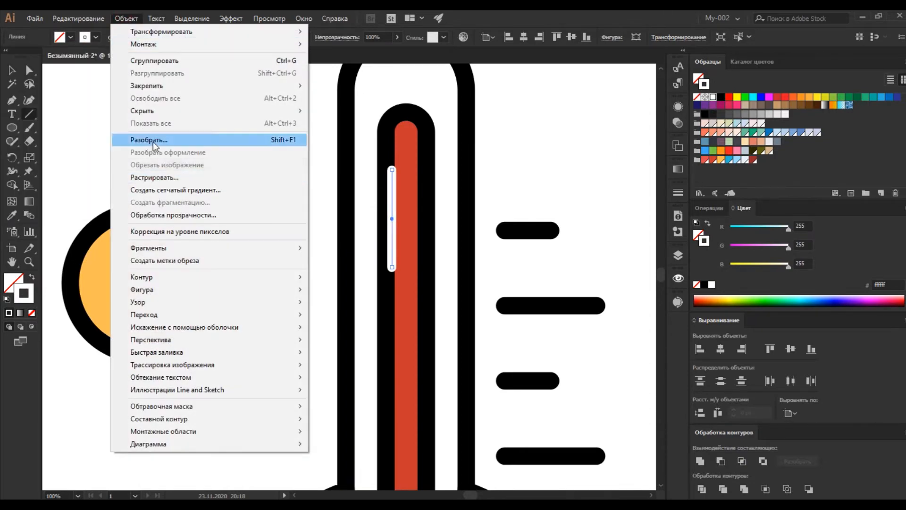
left_click(151, 139)
left_click(444, 320)
Copy the bulb highlight's 15% opacity appearance onto the expanded line with the Eyedropper.
scroll(448, 318, "down", 3)
scroll(447, 318, "down", 5)
key("i")
left_click(465, 416)
scroll(197, 154, "up", 8)
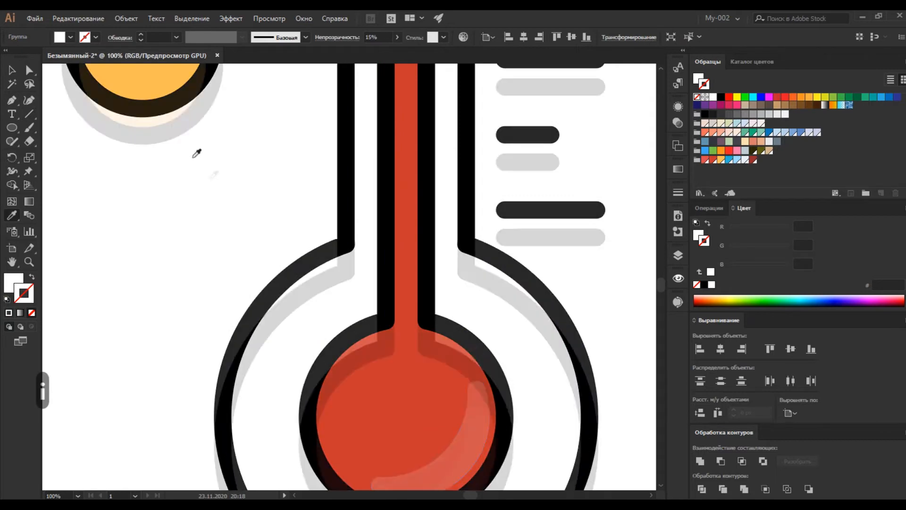
key("ctrl+equal")
key("ctrl+equal")
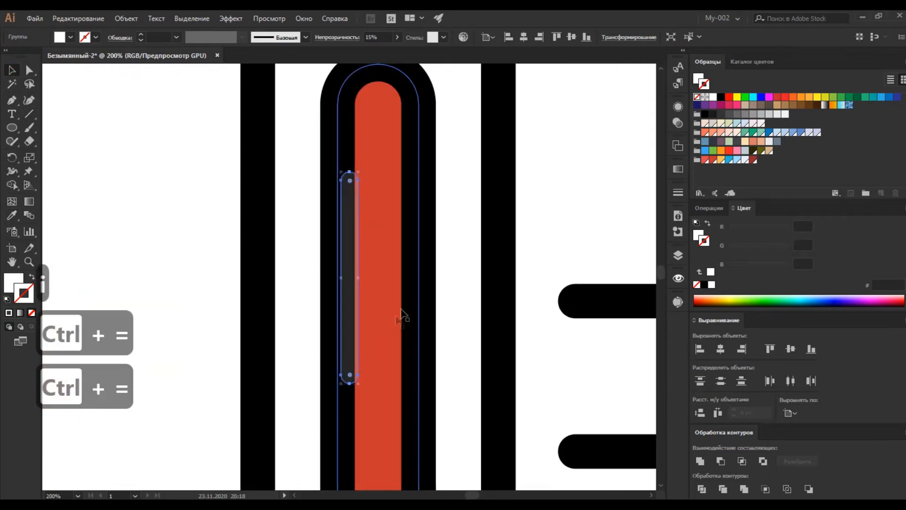
Lengthen the line highlight, move it onto the upper part of the red column, and deselect it.
left_click_drag(358, 381, 370, 415)
left_click_drag(356, 234, 374, 186)
key("ctrl+minus")
key("ctrl+minus")
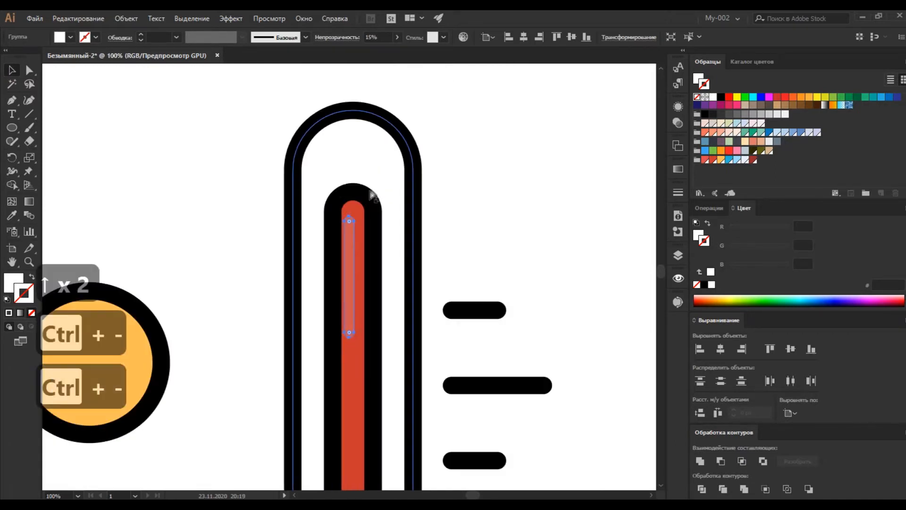
key("ctrl+minus")
left_click(545, 243)
key("ctrl+minus")
key("ctrl+minus")
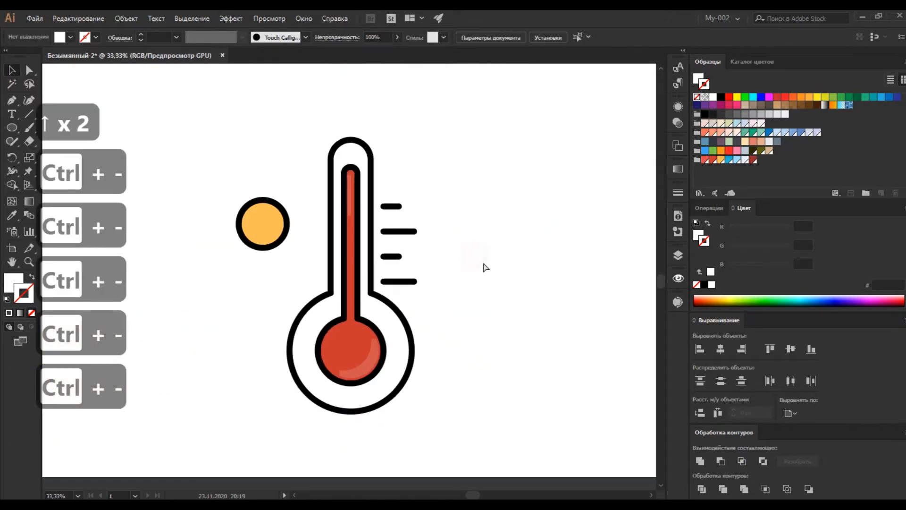
Sample a scale mark's 30 pt black stroke and draw a short vertical line centred above the yellow-orange circle.
scroll(484, 263, "left", 2)
key("ctrl+equal")
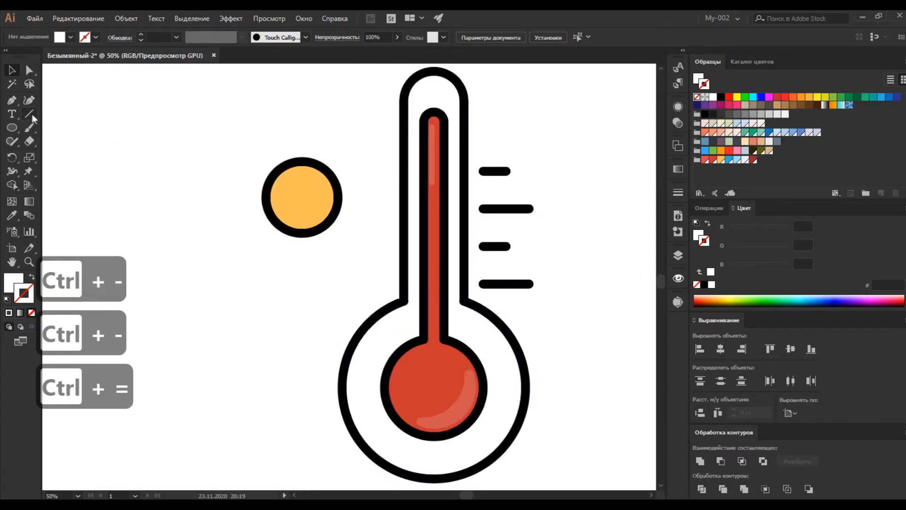
key("i")
left_click(505, 171)
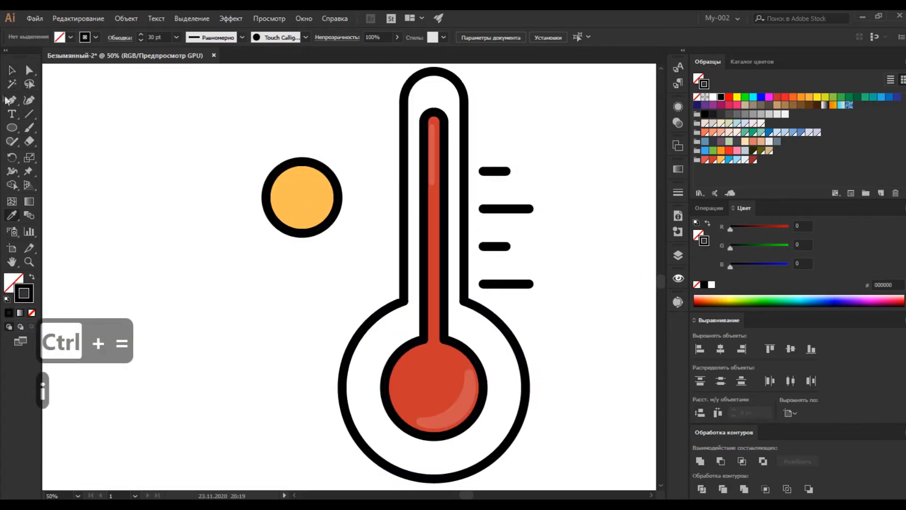
left_click_drag(303, 118, 303, 119)
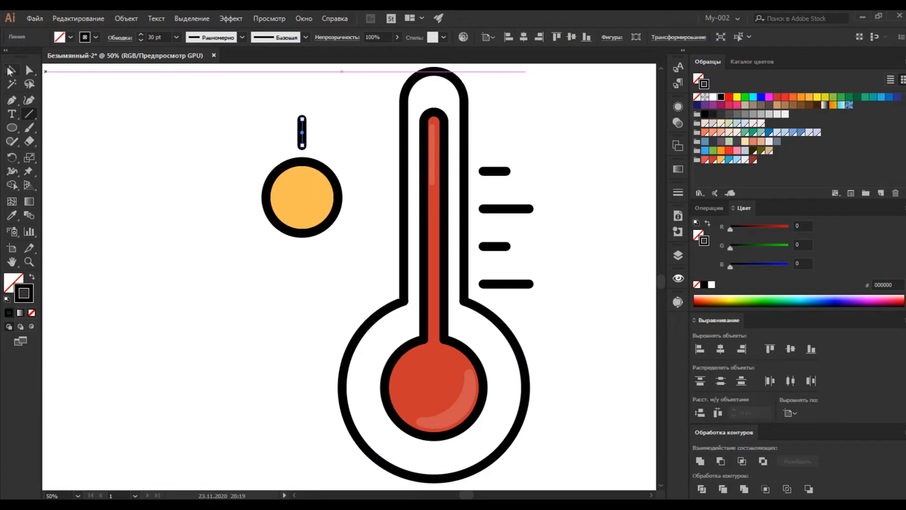
Make a copy of the short line rotated 45° about the centre of the yellow-orange circle.
key("ctrl+equal")
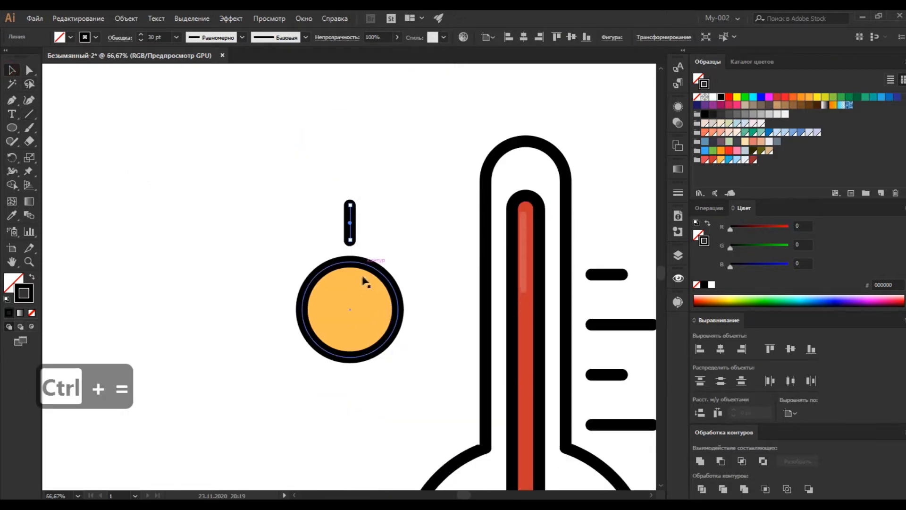
key("r")
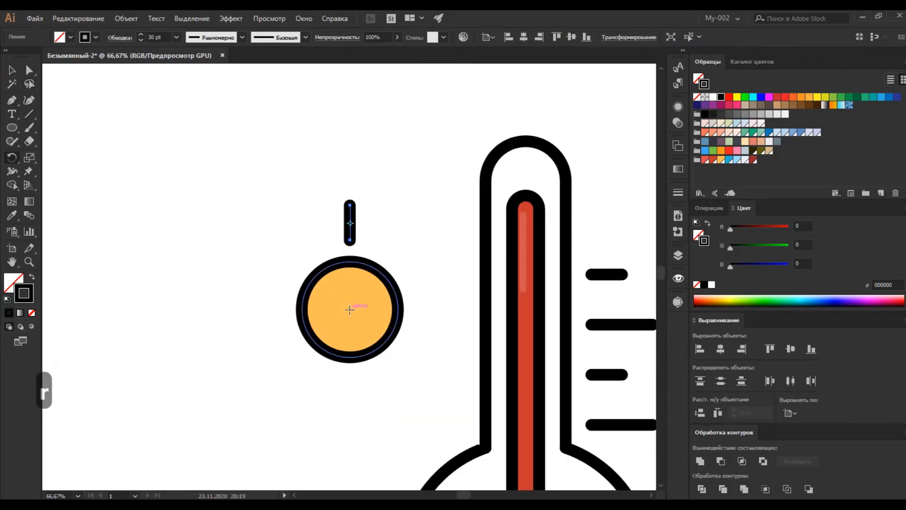
left_click(350, 312, "ctrl")
left_click(350, 222, "ctrl")
left_click(351, 310, "alt")
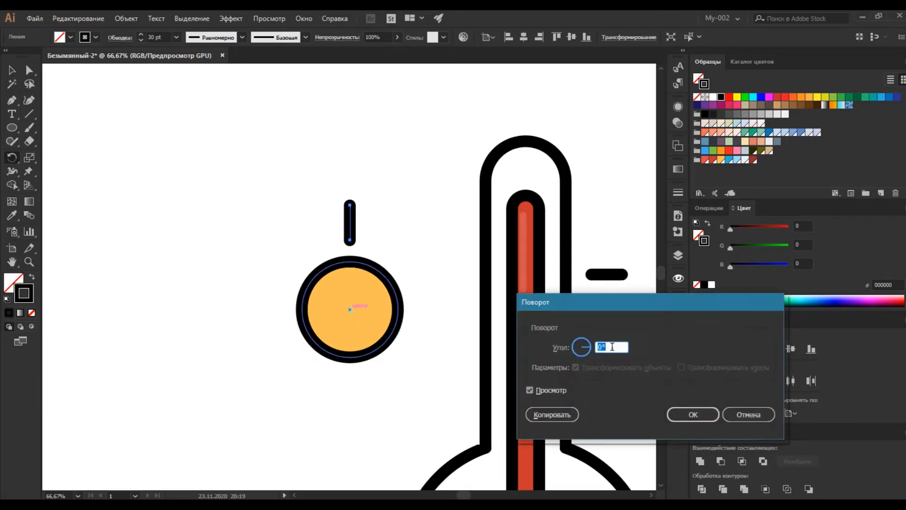
type("45")
left_click(547, 415)
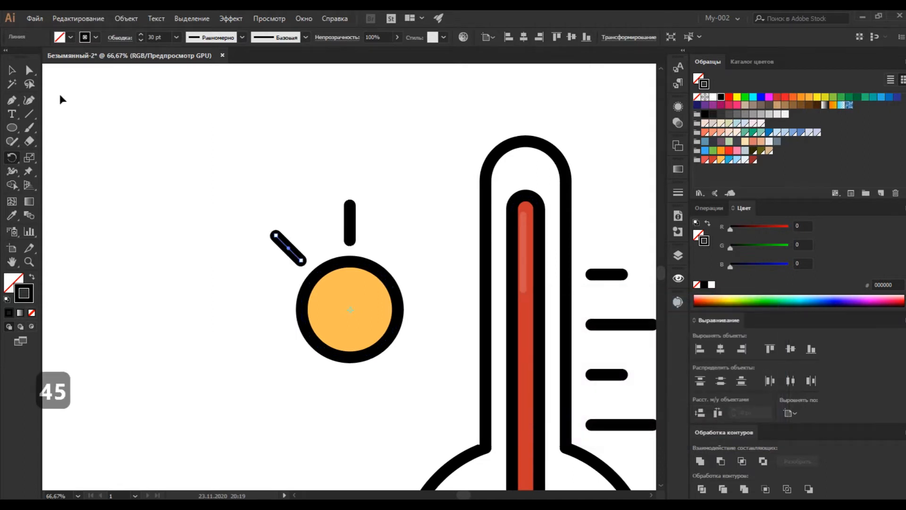
Repeat the rotated copy six times to complete the ring of sun rays, and deselect.
key("ctrl+d")
key("ctrl+d")
key("ctrl+d")
key("ctrl+d")
key("ctrl+d")
key("ctrl+d")
left_click(186, 124, "ctrl")
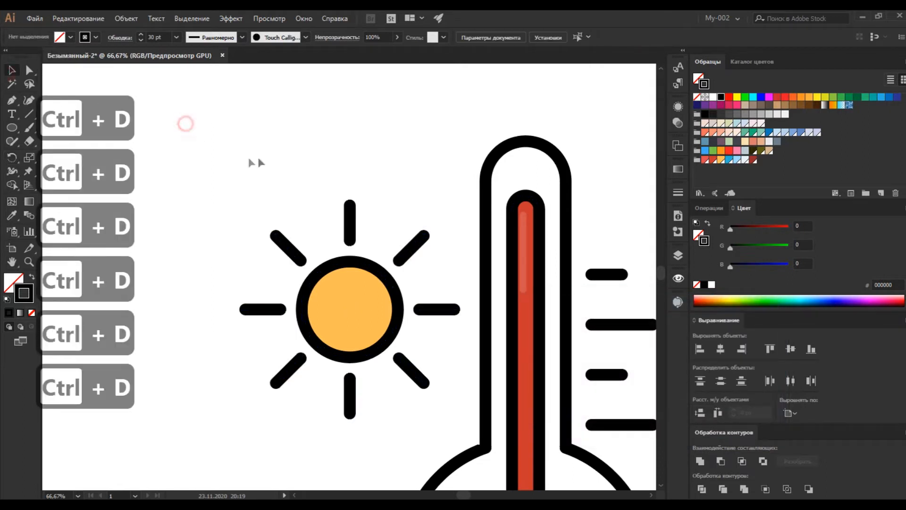
Duplicate the whole sun and thermometer icon toward the artboard's upper right and group the copy.
key("ctrl+minus")
key("ctrl+minus")
key("ctrl+minus")
left_click_drag(277, 137, 501, 364)
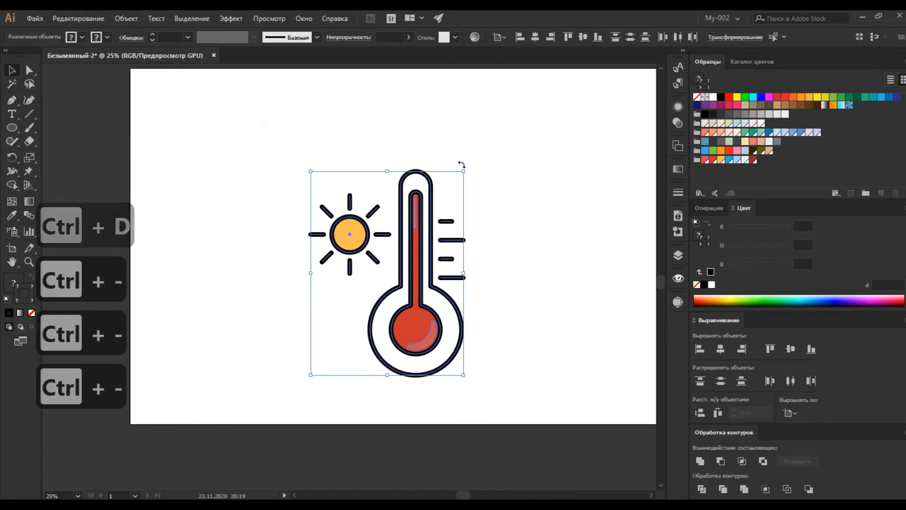
left_click_drag(434, 231, 589, 146)
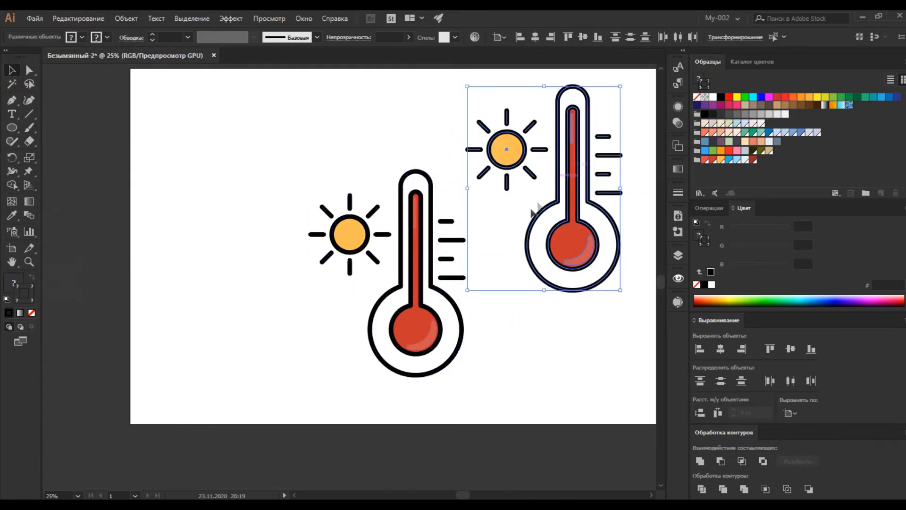
scroll(517, 225, "left", 1)
key("ctrl+g")
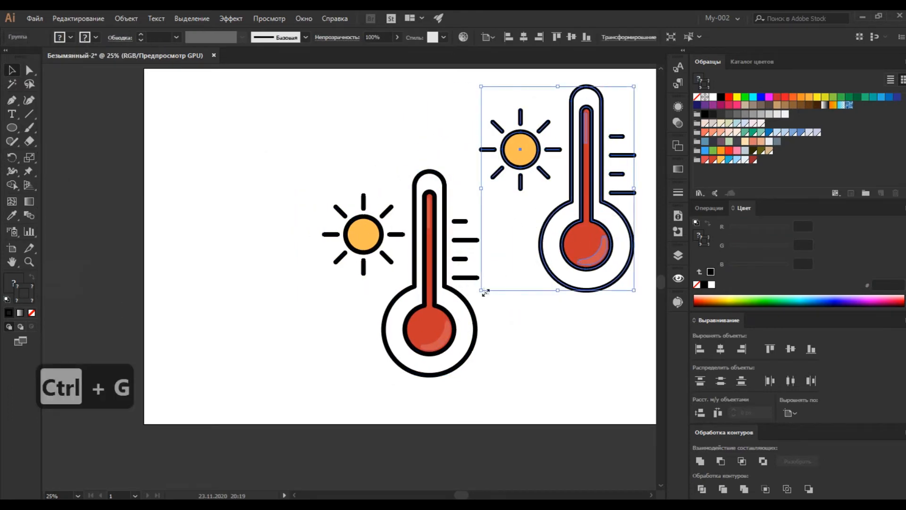
Scale down the grouped copy and delete the original ungrouped icon.
left_click_drag(483, 291, 514, 249)
left_click_drag(297, 178, 494, 386)
key("Delete")
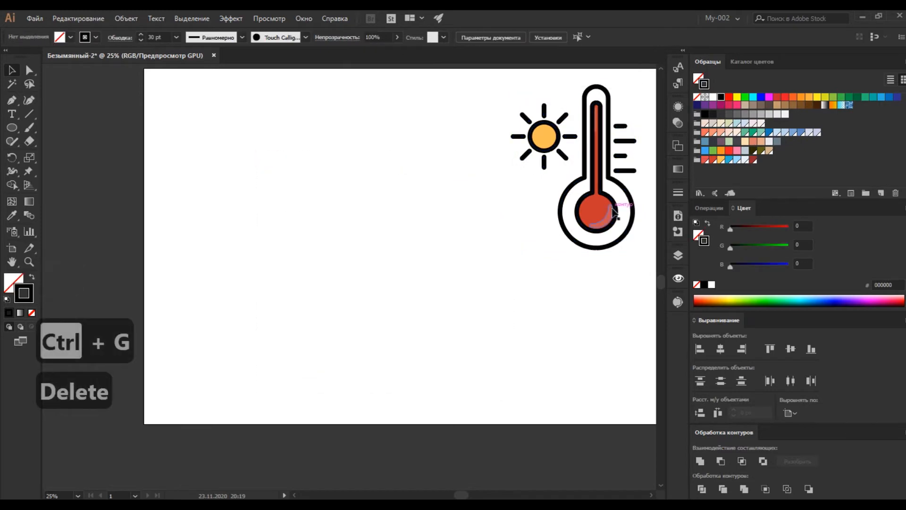
Place the icon group near the artboard's centre and delete the sun with its rays inside the group.
left_click_drag(595, 220, 405, 349)
double_click(350, 270)
key("ctrl+equal")
key("ctrl+equal")
key("ctrl+equal")
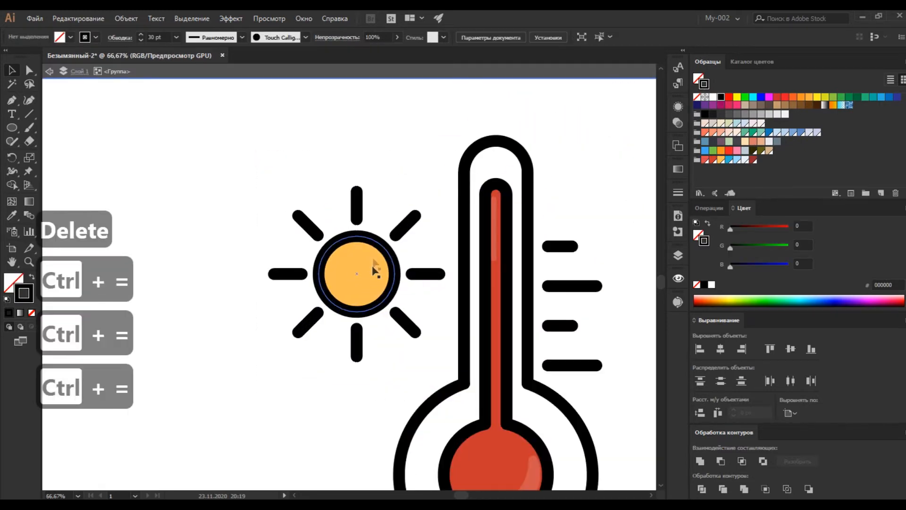
left_click(367, 294)
key("Delete")
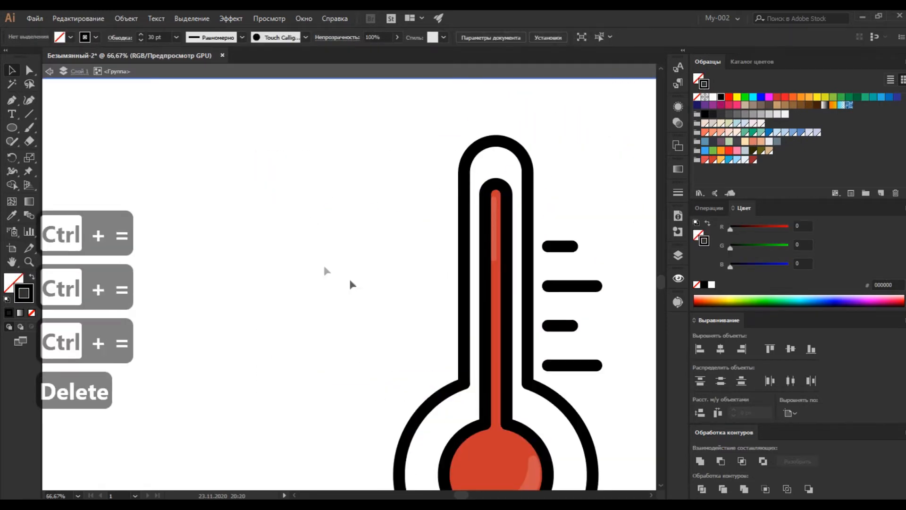
Draw a vertical line in the empty area beside the thermometer, with two parallel diagonal branches rising to its right.
key("backslash")
left_click_drag(257, 216, 252, 313)
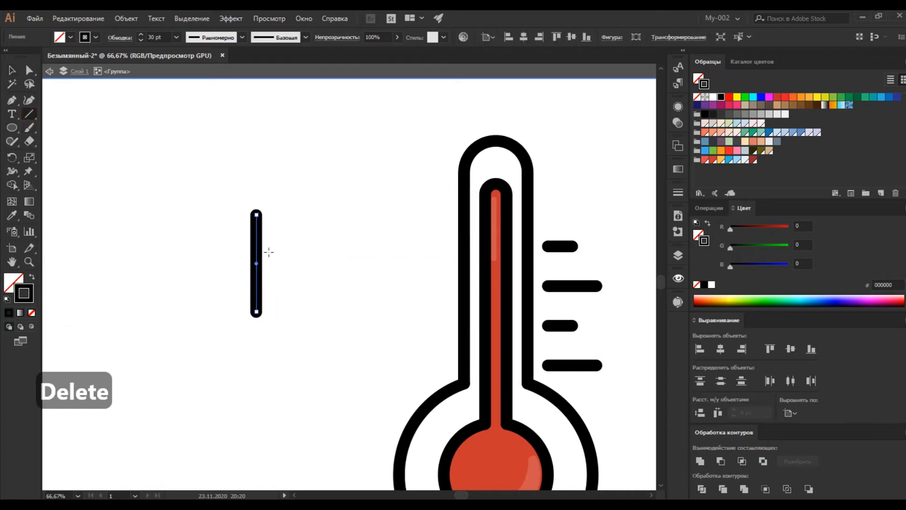
mouse_move(257, 243)
left_mouse_down()
mouse_move(289, 217)
mouse_move(278, 221)
left_mouse_up()
mouse_move(257, 280)
left_mouse_down()
mouse_move(305, 242)
mouse_move(302, 234)
left_mouse_up()
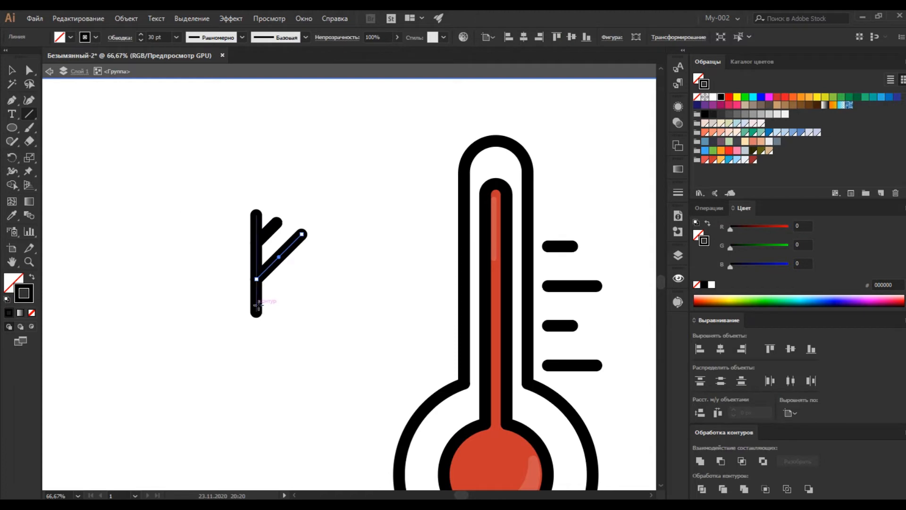
Draw a small outlined pentagon and attach its top corner to the lower end of the branched vertical line.
left_click_drag(19, 132, 40, 168)
mouse_move(173, 341)
left_mouse_down()
mouse_move(203, 348)
mouse_move(190, 361)
left_mouse_up()
key("Down")
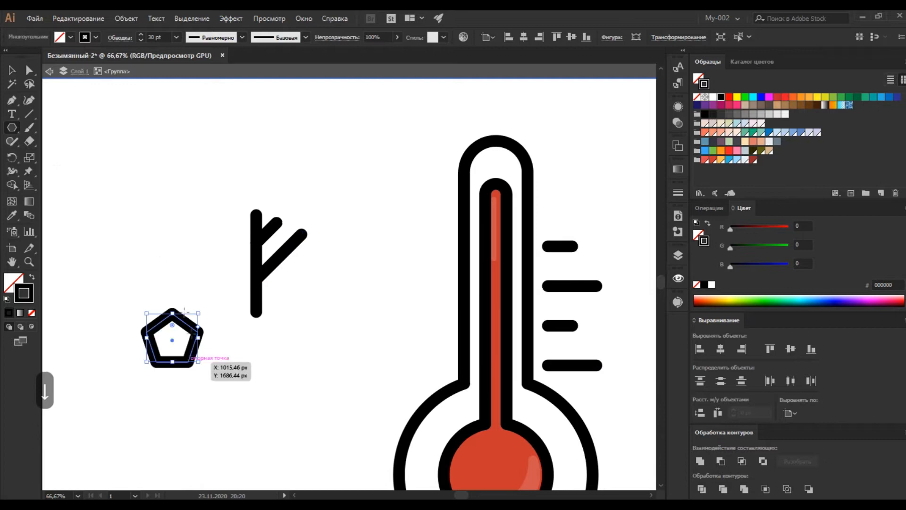
left_click(11, 71)
left_click_drag(184, 324, 268, 323)
left_click(284, 257)
right_click(281, 257)
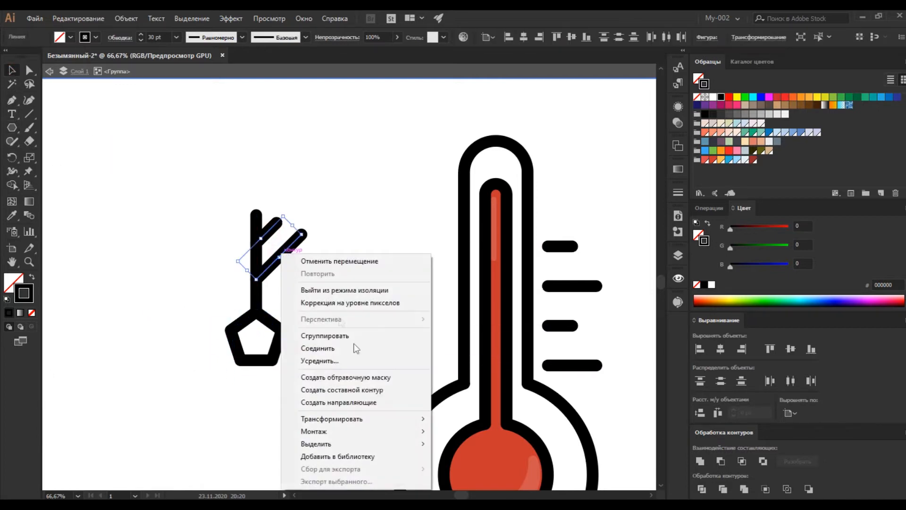
mouse_move(411, 419)
left_click(465, 357)
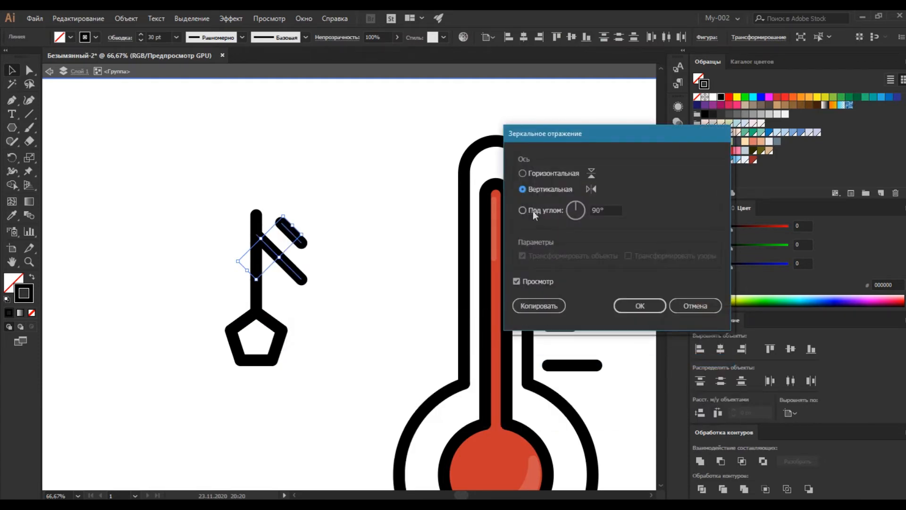
left_click(538, 173)
left_click(545, 189)
left_click(547, 171)
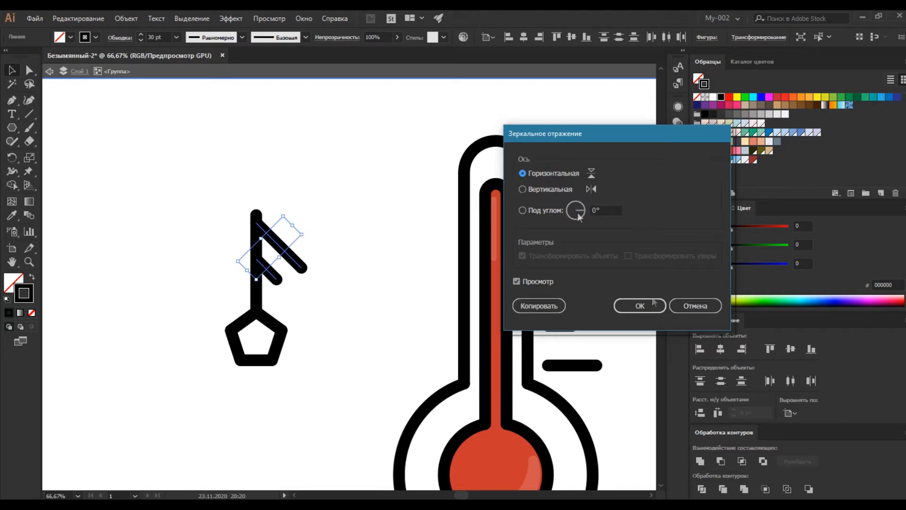
left_click(691, 306)
left_click(333, 257)
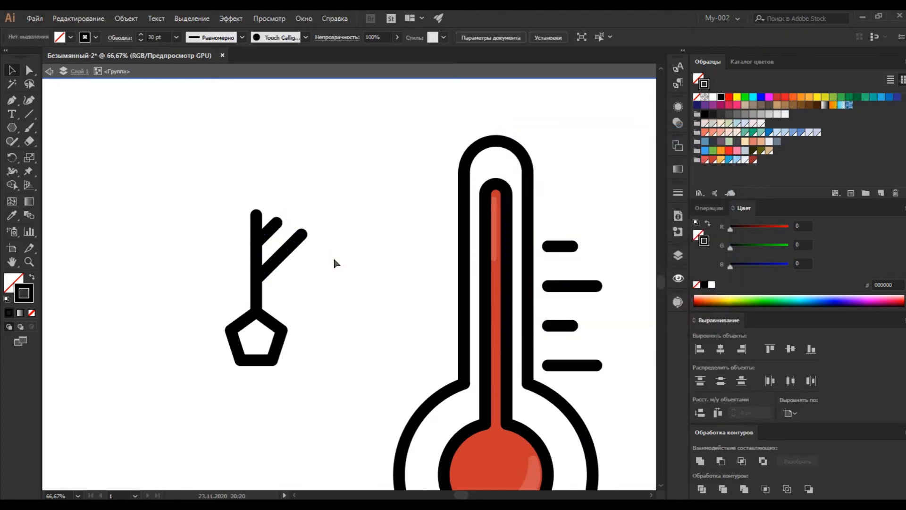
Copy the two diagonal branches as a reflection across the horizontal axis.
key("ctrl+equal")
key("ctrl+equal")
left_click(343, 209)
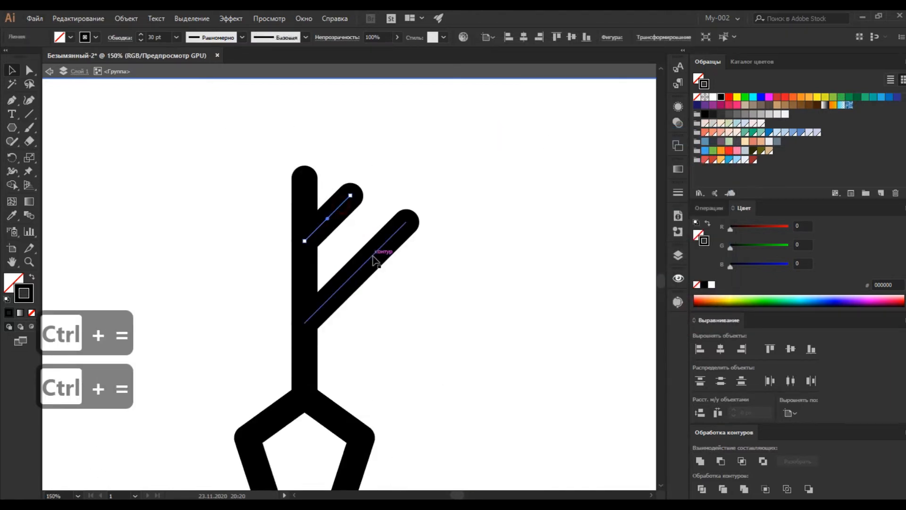
left_click(377, 255, "shift")
right_click(377, 257)
mouse_move(515, 428)
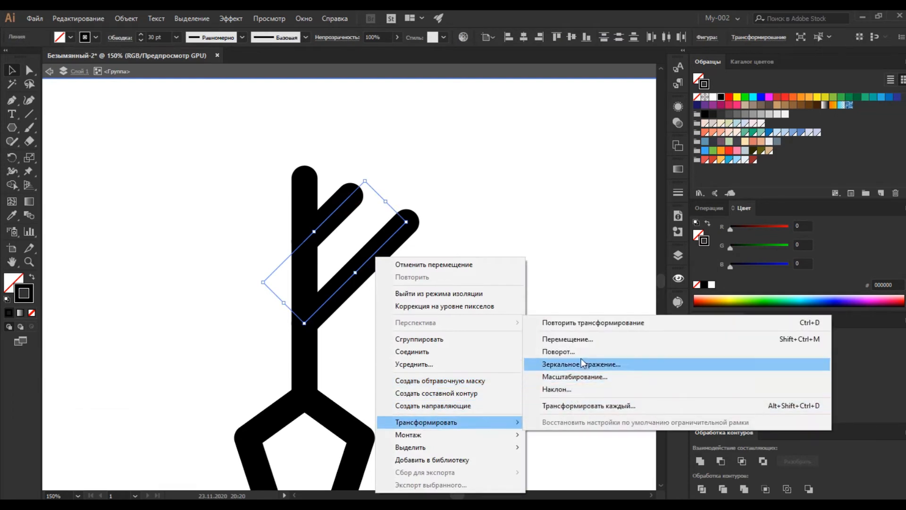
left_click(589, 370)
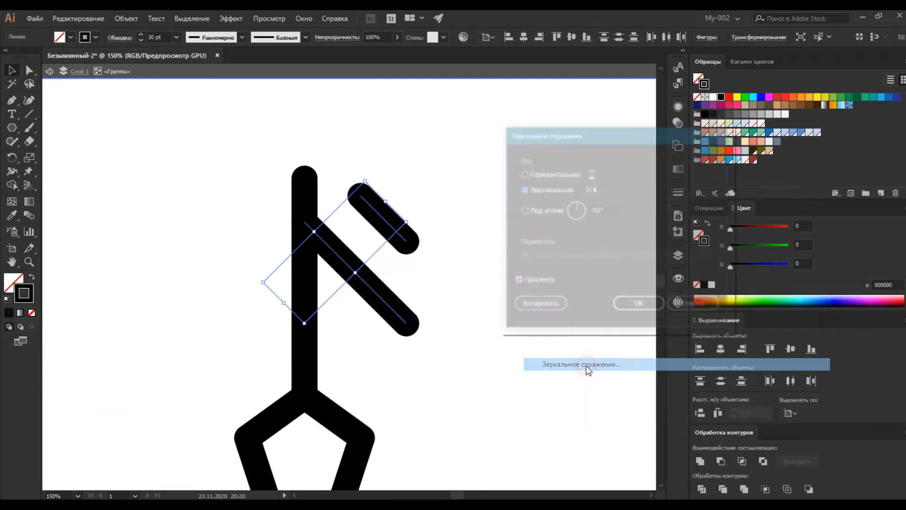
left_click(543, 174)
left_click(538, 306)
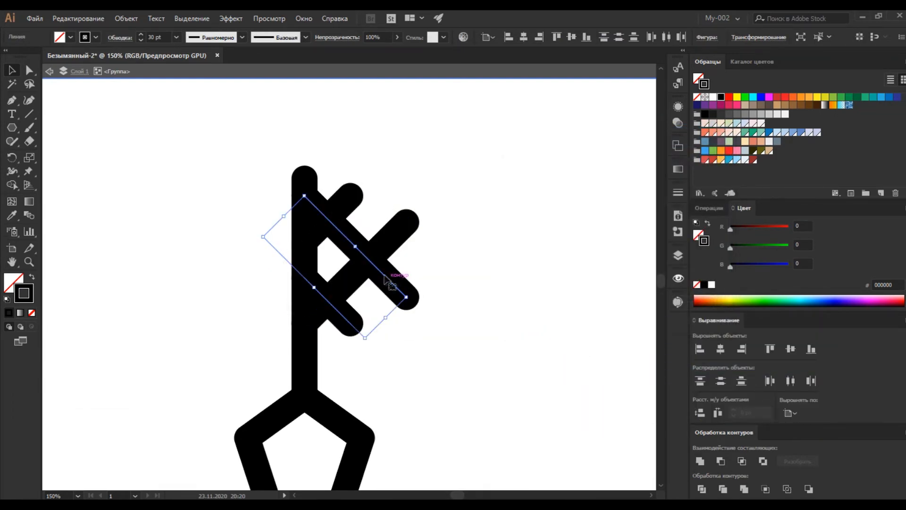
Move the mirrored branches to the left of the stem so they meet the right-hand branches on it.
mouse_move(409, 274)
left_mouse_down()
mouse_move(216, 162)
mouse_move(225, 218)
left_mouse_up()
key("shift+Left")
key("shift+Left")
key("shift+Left")
key("shift+Left")
key("shift+Left")
key("shift+Left")
key("shift+Left")
key("shift+Left")
key("shift+Left")
key("shift+Left")
key("shift+Left")
key("shift+Up")
key("shift+Up")
key("shift+Up")
key("shift+Right")
key("shift+Right")
key("shift+Right")
key("shift+Right")
key("Down")
key("shift+Down")
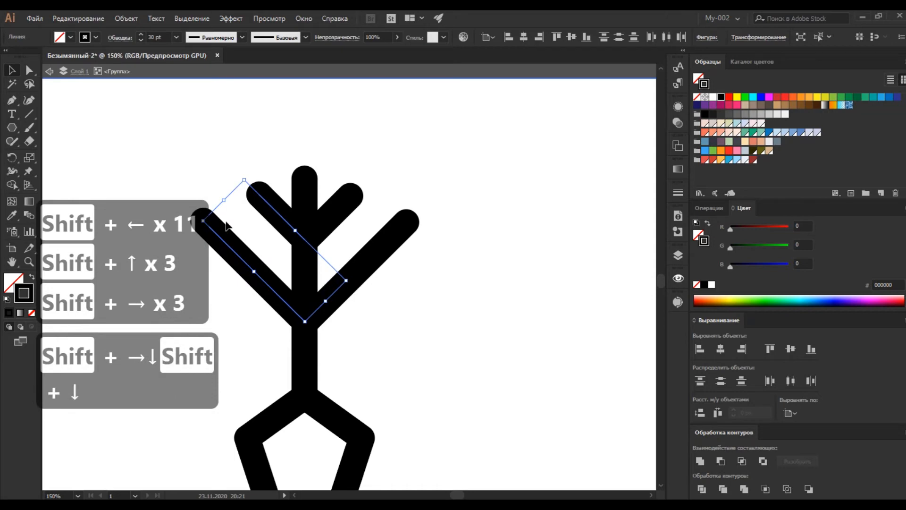
left_click(480, 295)
key("ctrl+minus")
key("ctrl+minus")
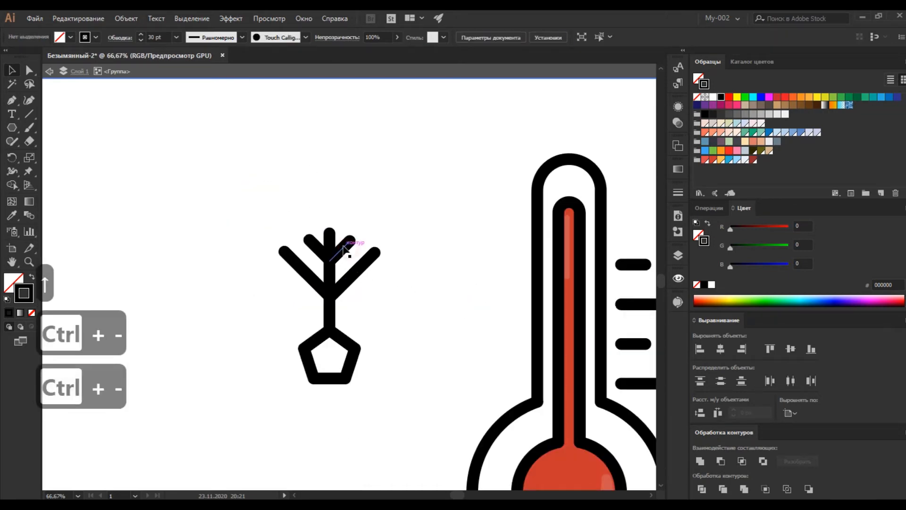
Duplicate the upper pair of short branches lower down the stem, just above the pentagon.
left_click(344, 247)
key("ctrl+equal")
scroll(390, 309, "down", 2)
left_click_drag(373, 218, 372, 304)
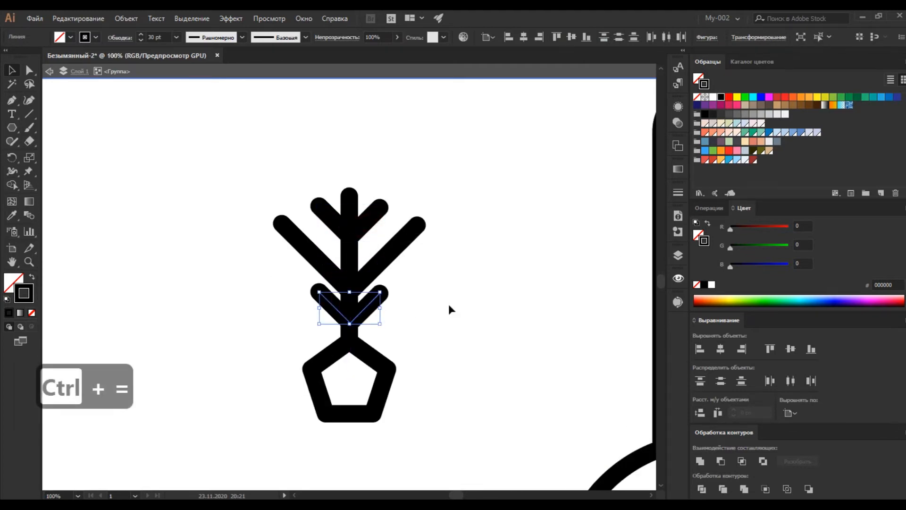
left_click(448, 309)
Nudge the left-hand branches down so each one lines up with its right-hand counterpart on the stem.
left_click(311, 262)
left_click(460, 278)
key("ctrl+equal")
key("ctrl+equal")
key("ctrl+equal")
left_click(301, 271)
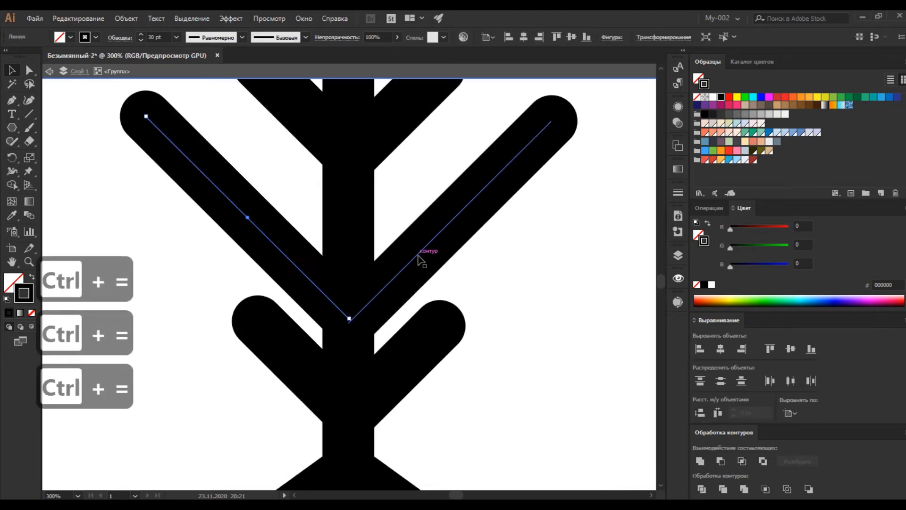
key("Down")
key("Down")
key("Down")
scroll(419, 257, "up", 1)
left_click(300, 162)
scroll(425, 146, "down", 2)
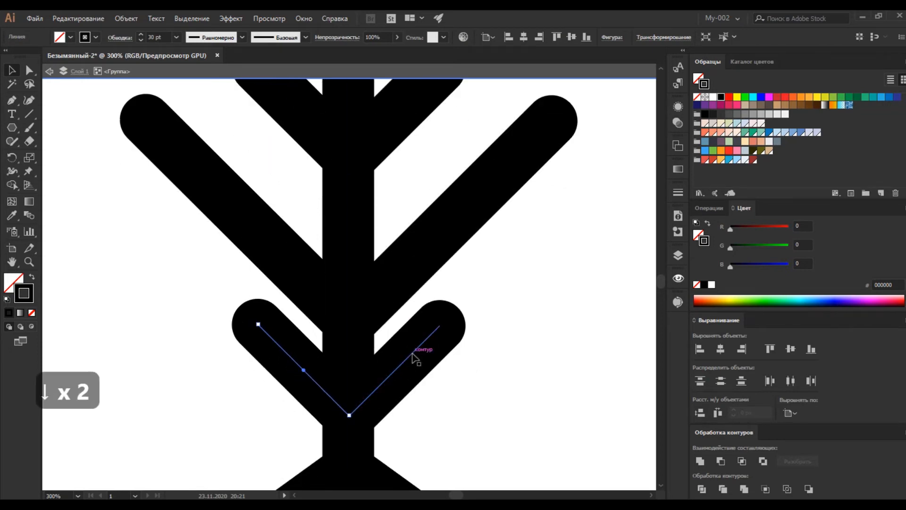
left_click(466, 399)
key("ctrl+minus")
key("ctrl+minus")
key("ctrl+minus")
key("ctrl+minus")
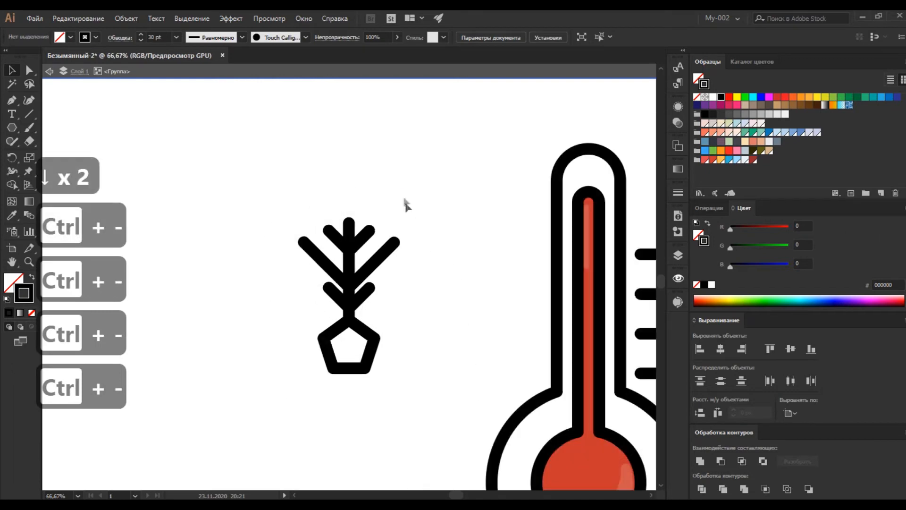
Copy the branched arm rotated 72° around the pentagon's centre and repeat until five arms surround it.
left_click(306, 305)
key("ctrl+equal")
key("ctrl+equal")
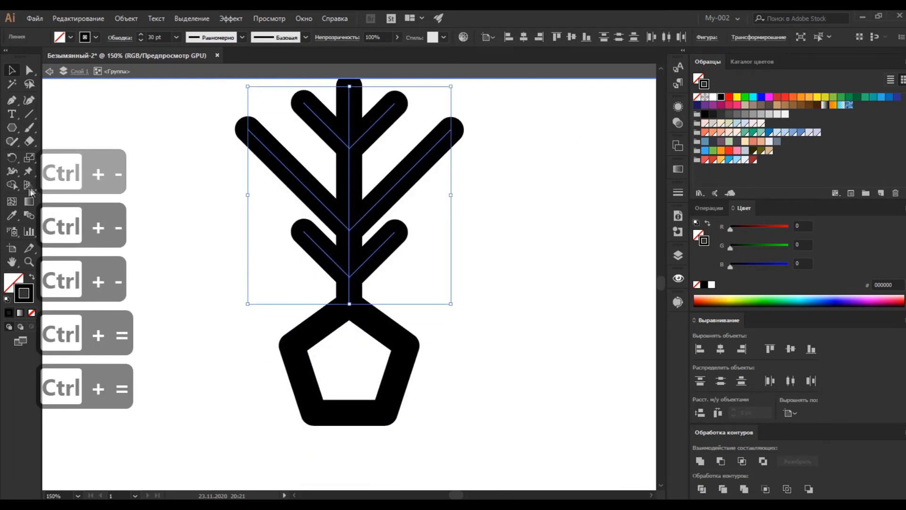
key("r")
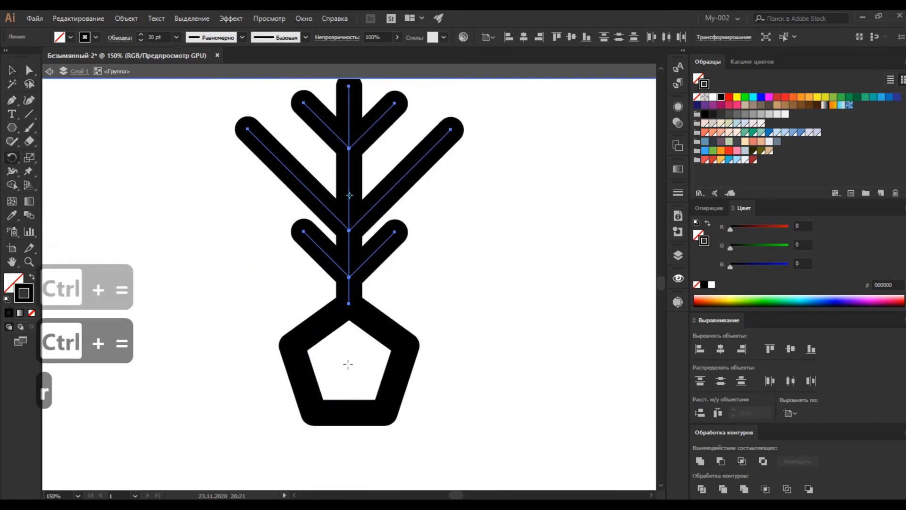
left_click(348, 362, "alt")
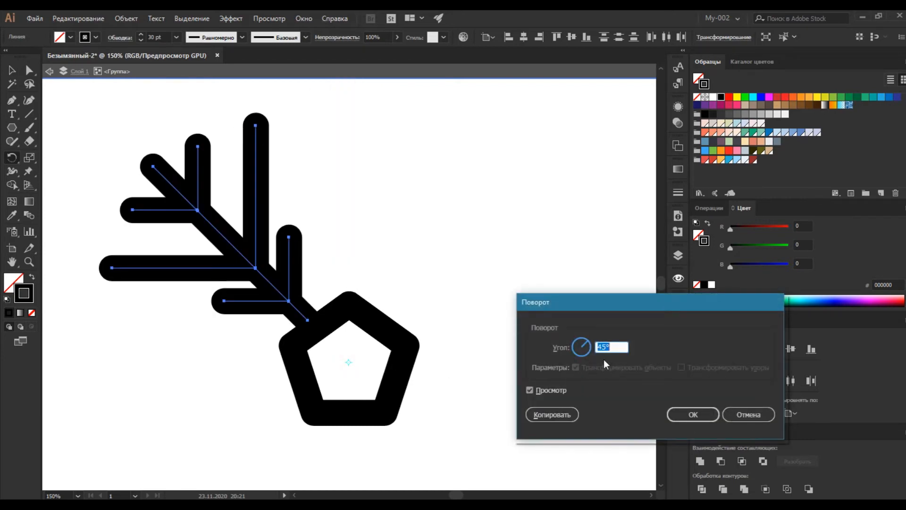
type("72")
left_click(551, 414)
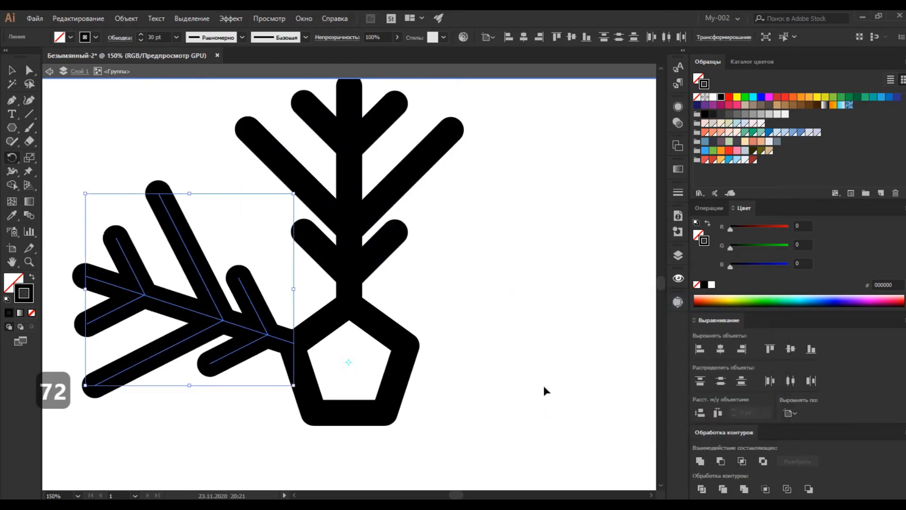
key("ctrl+d")
key("ctrl+d")
key("ctrl+d")
key("ctrl+minus")
key("ctrl+minus")
key("ctrl+minus")
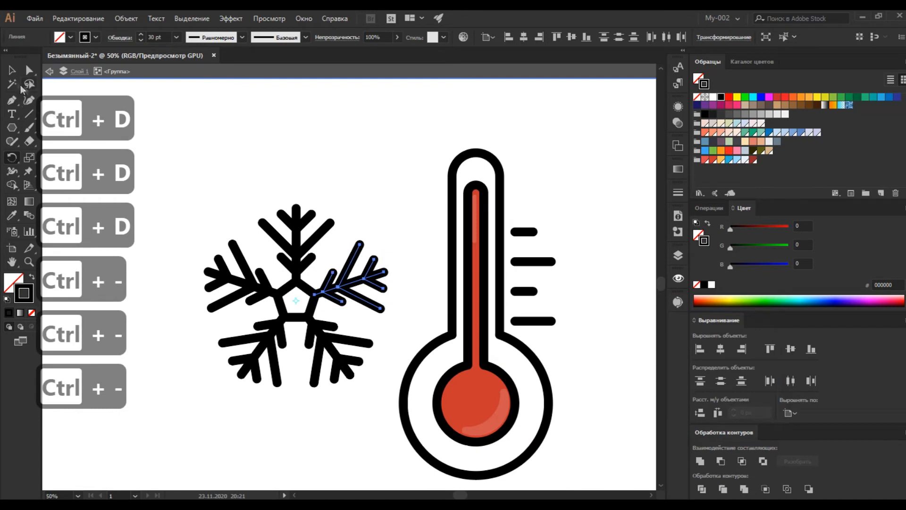
Scale the whole snowflake down to less than half size and set its stroke weight to 14 pt.
left_click(206, 127)
scroll(207, 151, "left", 1)
left_click_drag(209, 174, 422, 373)
left_click_drag(426, 209, 321, 312)
left_click(160, 36)
scroll(160, 37, "down", 16)
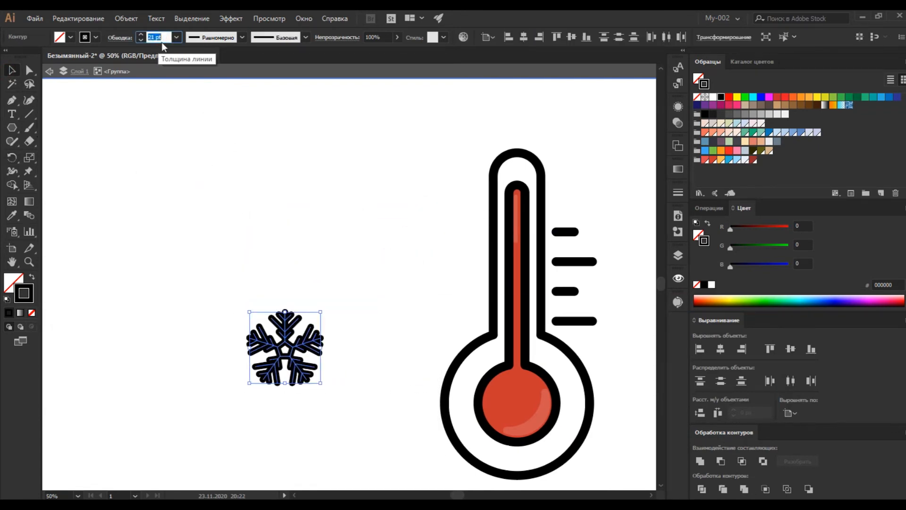
key("ctrl+g")
left_click(341, 329)
left_click_drag(317, 339, 451, 228)
key("ctrl+z")
left_click_drag(216, 285, 341, 417)
left_click(370, 377)
left_click_drag(376, 297, 377, 299)
key("ctrl+z")
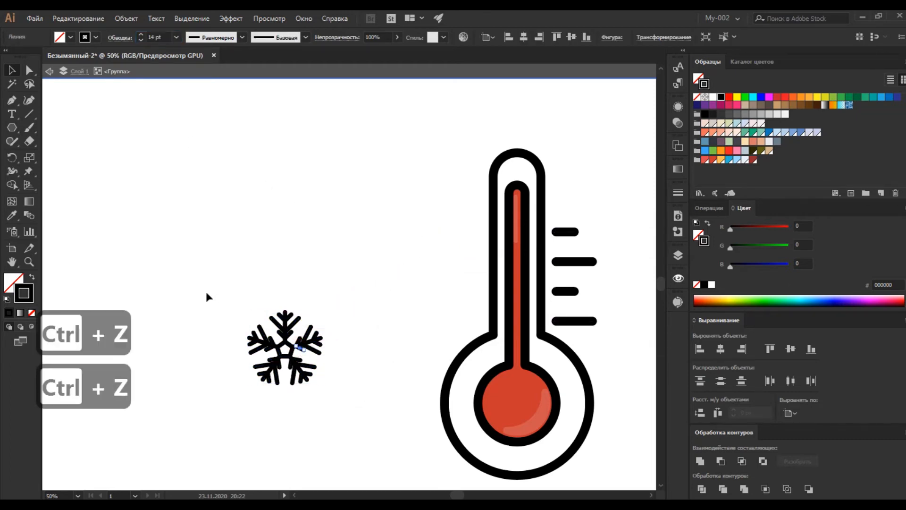
Group all the snowflake parts and place the snowflake beside the upper left of the thermometer tube.
left_click_drag(207, 298, 364, 415)
key("ctrl+g")
left_click(376, 387)
left_click_drag(296, 353, 443, 233)
scroll(319, 321, "right", 3)
left_click(318, 320)
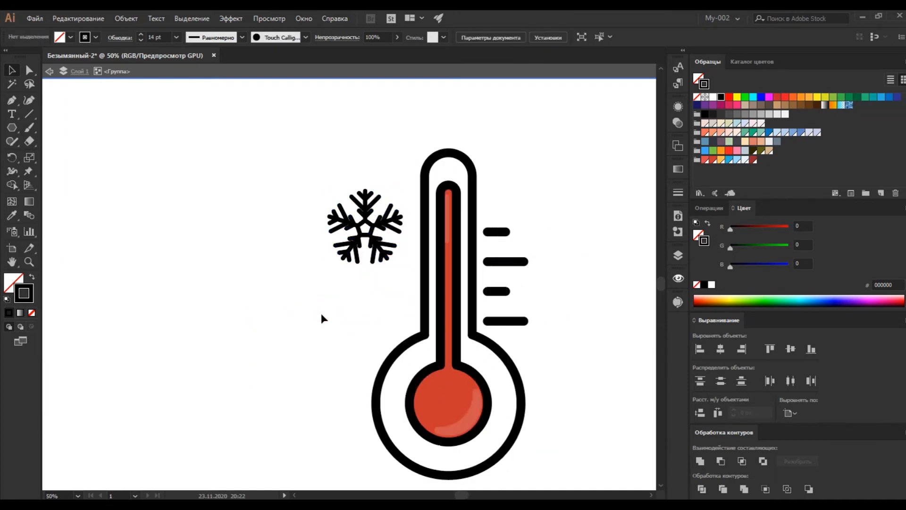
Exit isolation mode and duplicate the snowflake thermometer icon into the empty area on the artboard's left.
key("ctrl+minus")
key("ctrl+minus")
key("ctrl+minus")
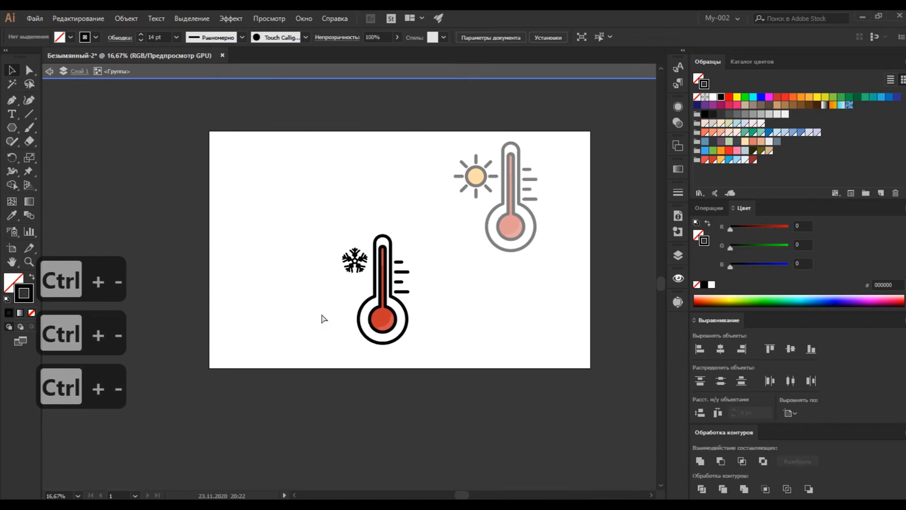
double_click(324, 227)
left_click_drag(408, 319, 329, 322)
key("ctrl+equal")
key("ctrl+equal")
scroll(329, 321, "up", 2)
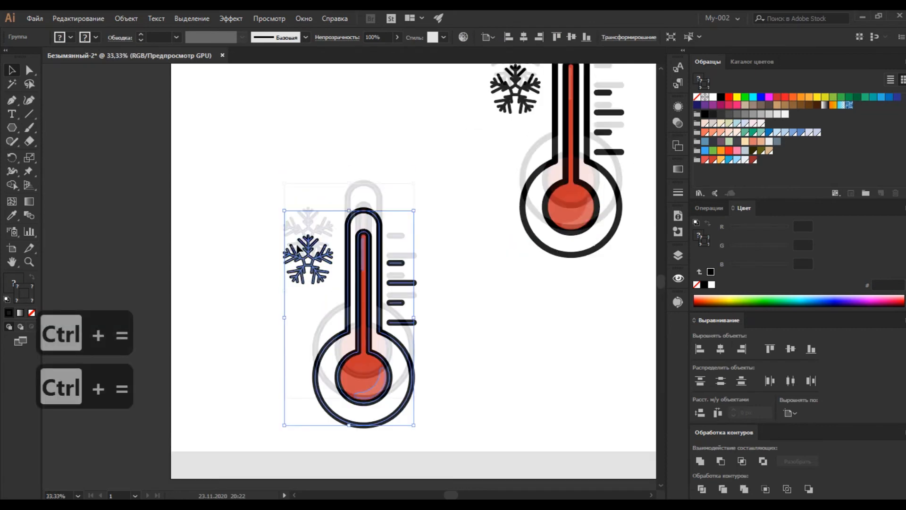
Delete the snowflake inside the duplicated icon group.
double_click(305, 278)
left_click_drag(264, 245, 333, 324)
key("Delete")
Draw six overlapping circles left of the thermometer tube to form a cloud cluster.
key("ctrl+equal")
key("ctrl+equal")
left_click_drag(15, 131, 45, 155)
mouse_move(184, 254)
left_mouse_down()
mouse_move(263, 313)
mouse_move(267, 327)
left_mouse_up()
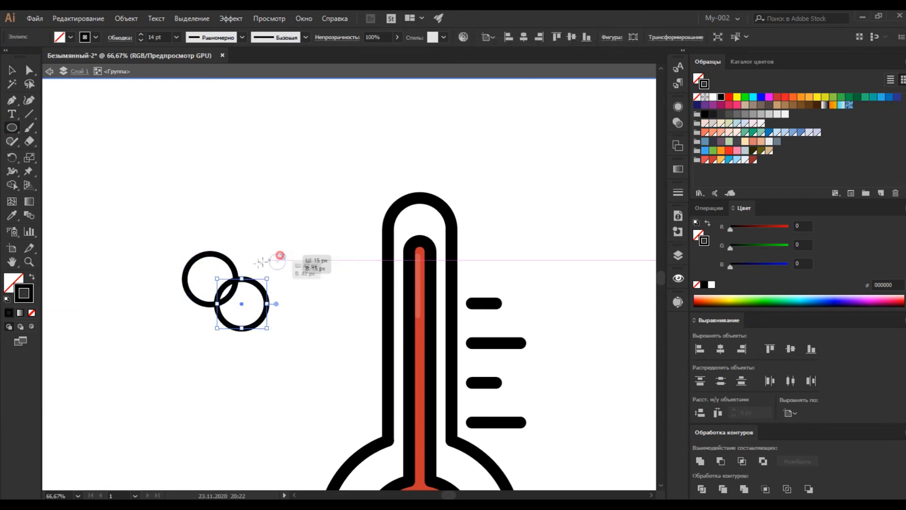
left_click_drag(286, 253, 226, 313)
left_click_drag(255, 241, 217, 277)
left_click_drag(307, 246, 262, 291)
mouse_move(323, 273)
left_mouse_down()
mouse_move(263, 296)
mouse_move(265, 307)
left_mouse_up()
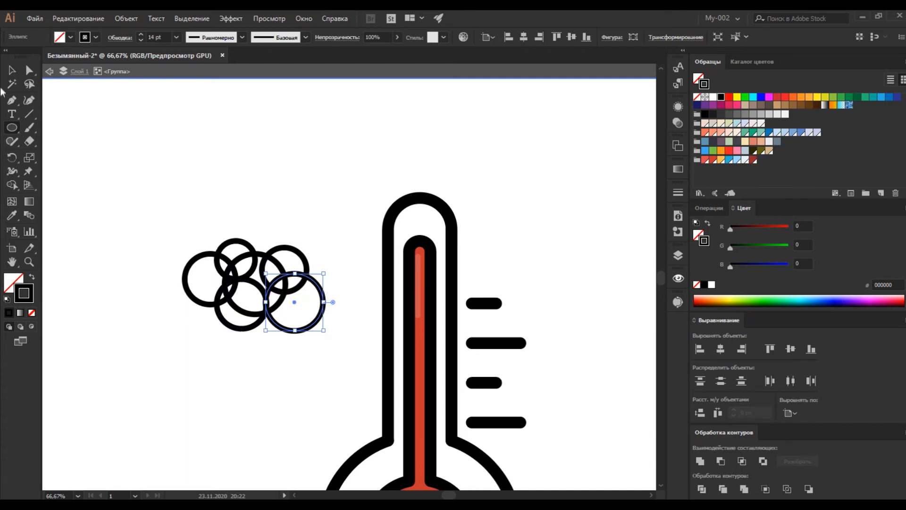
Fill the six circles with white and unite them into one cloud outline.
left_click_drag(140, 222, 365, 352)
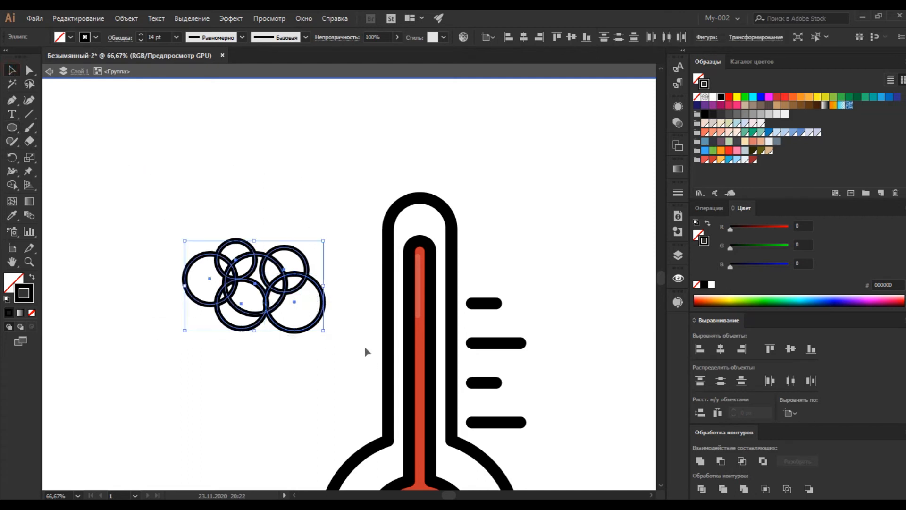
left_click(714, 96)
left_click(704, 458)
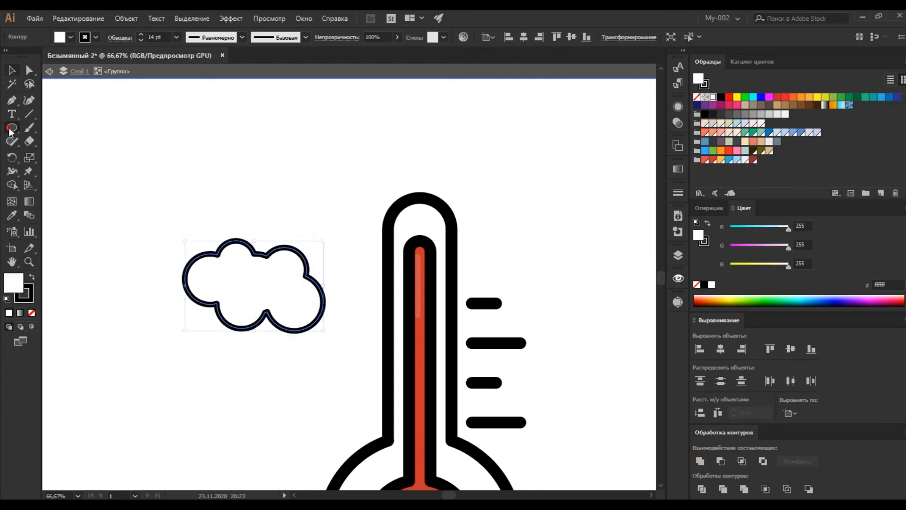
Add four smaller circles over the cloud's right side and lower notches, and unite them with the cloud.
left_click_drag(332, 247, 289, 289)
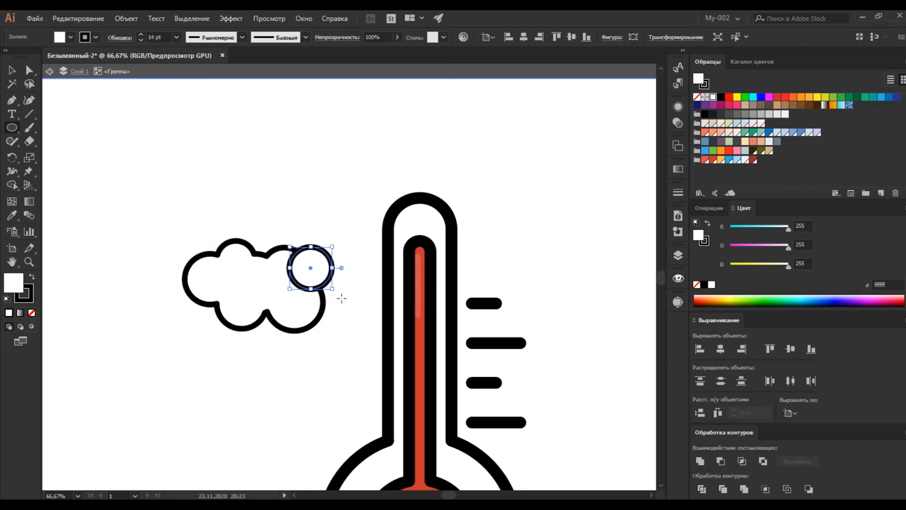
mouse_move(203, 286)
left_mouse_down()
mouse_move(233, 316)
mouse_move(269, 311)
mouse_move(276, 320)
left_mouse_up()
left_click_drag(341, 270, 302, 310)
left_click(14, 71)
left_click_drag(134, 158, 350, 362)
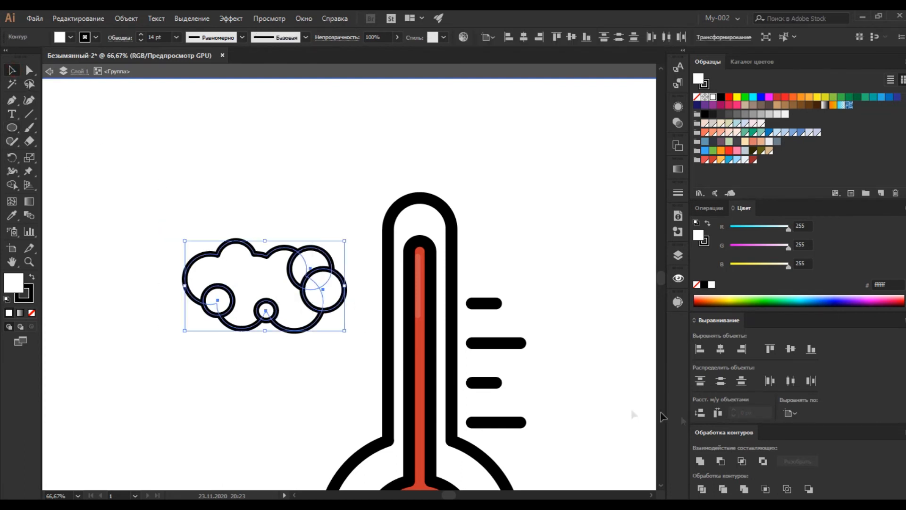
left_click(699, 460)
Scale the cloud down slightly and position it beside the upper part of the thermometer.
left_click_drag(293, 296, 305, 279)
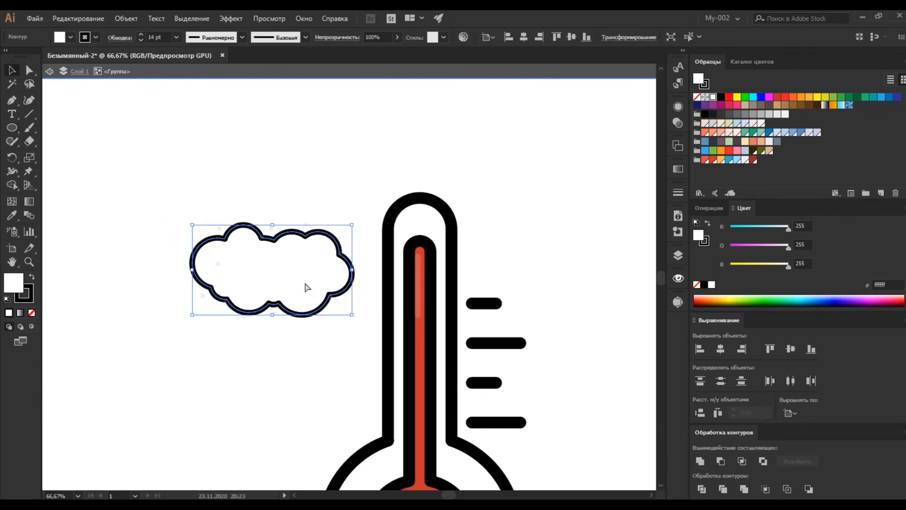
key("ctrl+minus")
key("ctrl+minus")
left_click_drag(360, 280, 360, 269)
left_click_drag(309, 243, 319, 253)
Draw a short diagonal line below the cloud as a raindrop.
key("ctrl+equal")
key("backslash")
left_click_drag(290, 304, 281, 315)
left_click(12, 70)
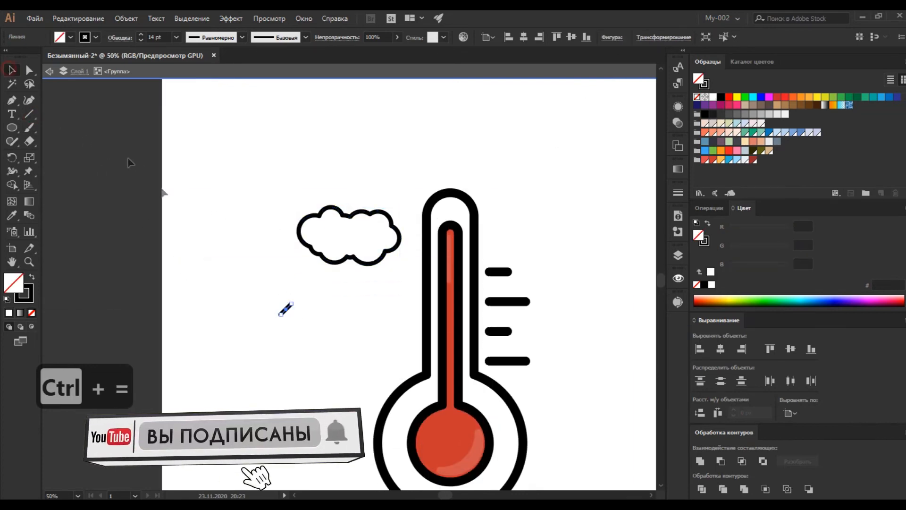
left_click(249, 279)
Place the raindrop line under the cloud's left end and duplicate it into a row of five.
key("ctrl+equal")
key("ctrl+equal")
left_click_drag(223, 340, 261, 276)
left_click_drag(262, 276, 392, 280)
left_click(364, 281)
Align the five raindrop lines relative to the selection by their vertical centres and space them evenly.
left_click_drag(229, 257, 402, 302)
left_click(792, 414)
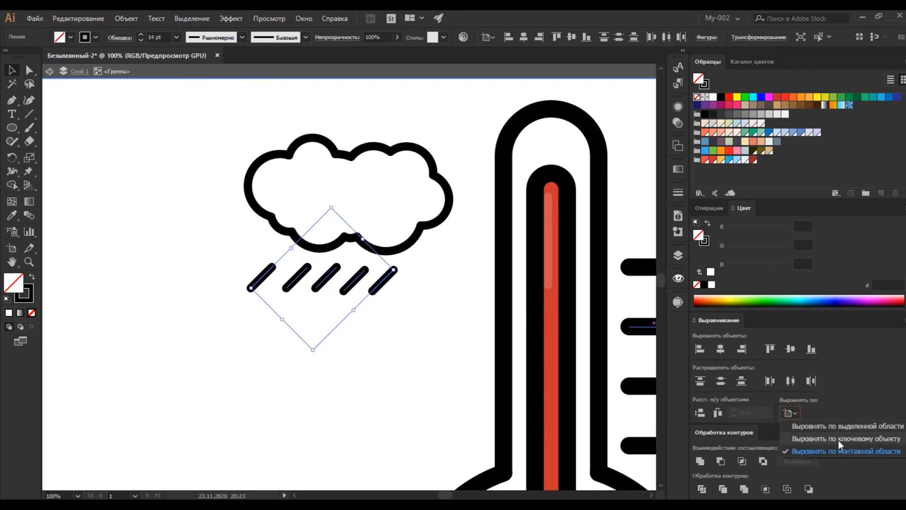
left_click(833, 426)
left_click(787, 349)
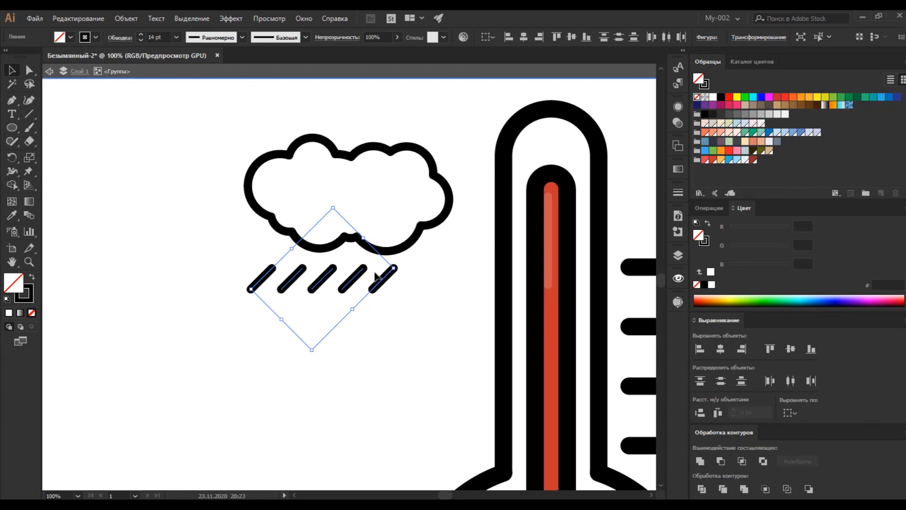
Duplicate the raindrop row directly below and nudge both rows up and right under the cloud.
left_click_drag(385, 278, 393, 309)
left_click_drag(431, 269, 221, 327)
key("shift+Up")
key("shift+Right")
key("shift+Right")
left_click(254, 348)
left_click(272, 309)
key("Delete")
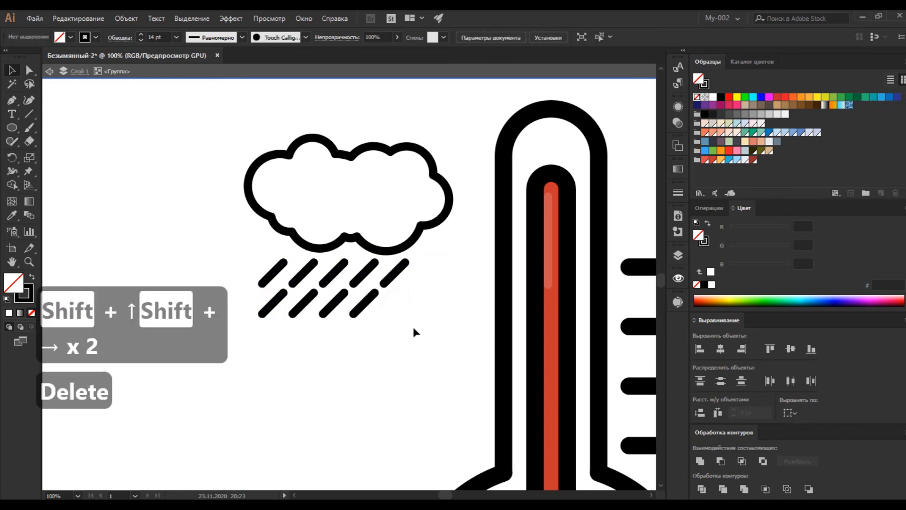
key("ctrl+z")
Nudge the cloud four large increments to the right above the rain lines.
key("ctrl+minus")
key("ctrl+minus")
key("ctrl+minus")
left_click(350, 248)
key("shift+Right")
key("shift+Right")
key("shift+Right")
key("shift+Right")
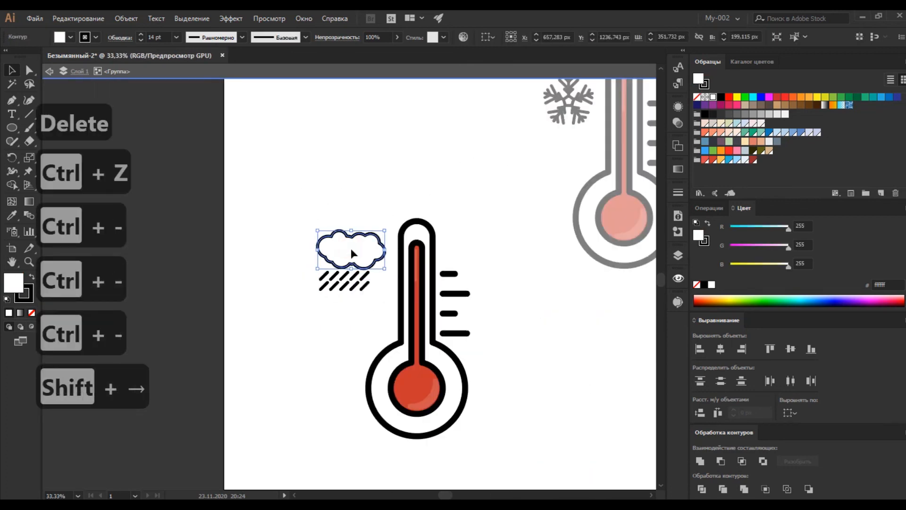
Exit isolation mode and move the rain cloud thermometer icon up level with the other two icons.
double_click(304, 207)
key("ctrl+minus")
key("ctrl+minus")
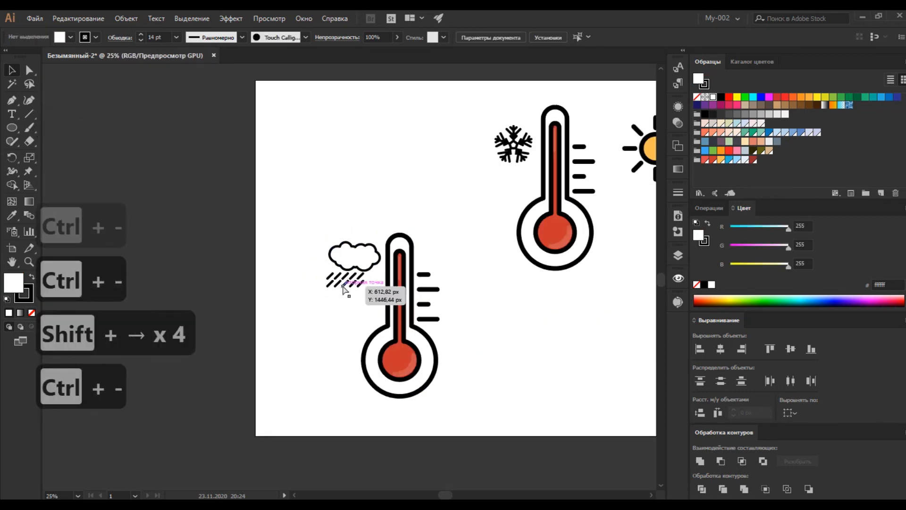
left_click_drag(367, 367, 361, 283)
Align the three thermometer icons by their vertical centres and distribute them evenly by their horizontal centres.
left_click_drag(271, 348, 618, 236)
left_click(790, 350)
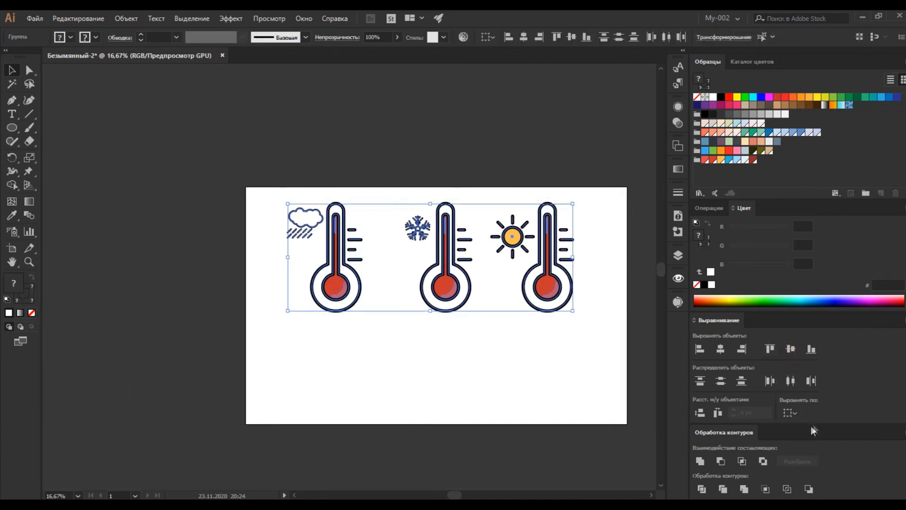
left_click(791, 380)
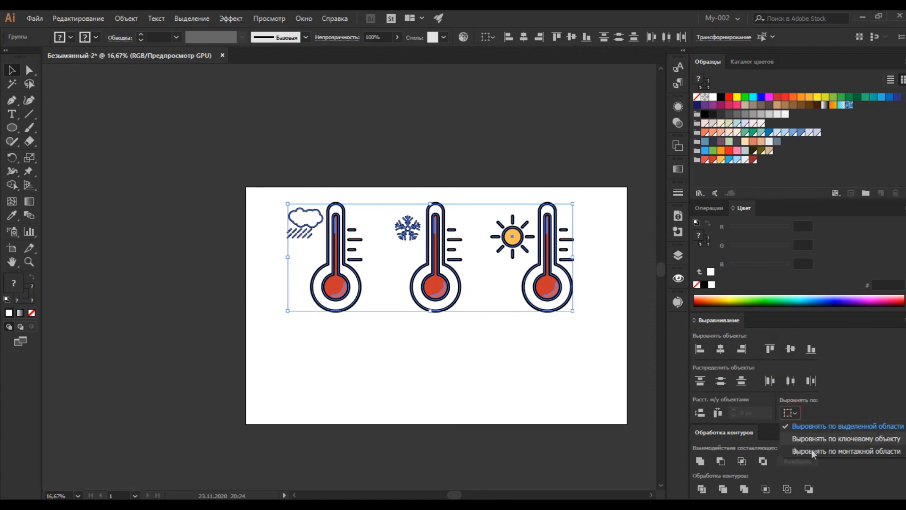
Group the three thermometer icons and centre the group horizontally and vertically on the artboard.
left_click(823, 451)
key("ctrl+g")
left_click(720, 349)
left_click(789, 350)
left_click_drag(440, 252, 437, 242)
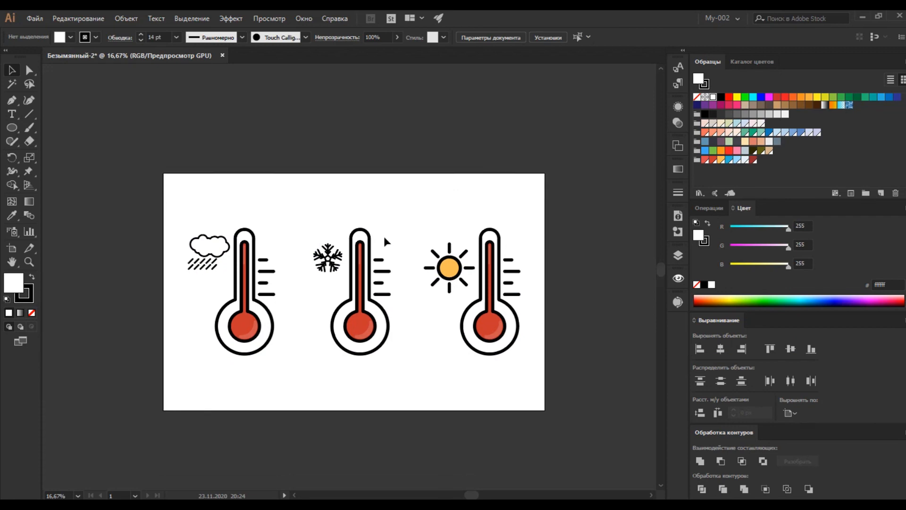
Create a rectangle 4000 px wide and 2500 px high with the Rectangle tool as a background.
scroll(385, 240, "down", 2)
left_click_drag(12, 128, 76, 126)
left_click(196, 147)
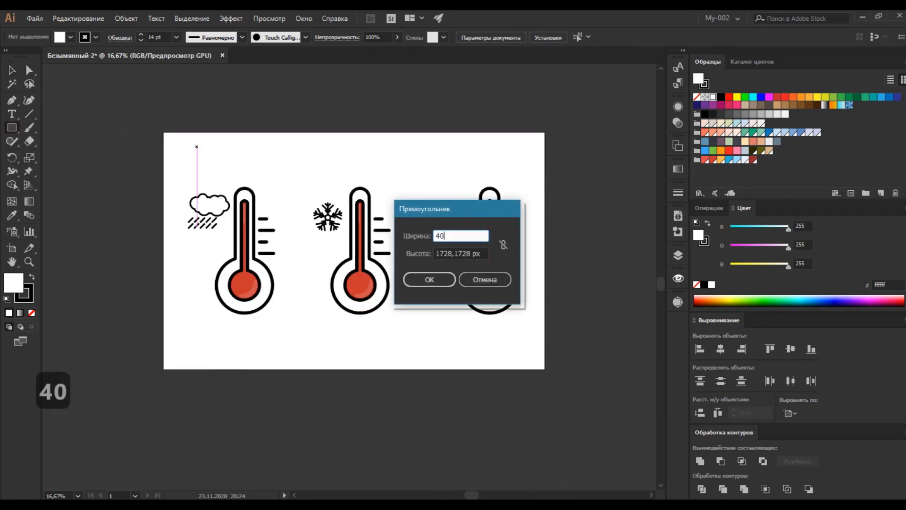
type("4000")
key("Tab")
type("2500")
key("Return")
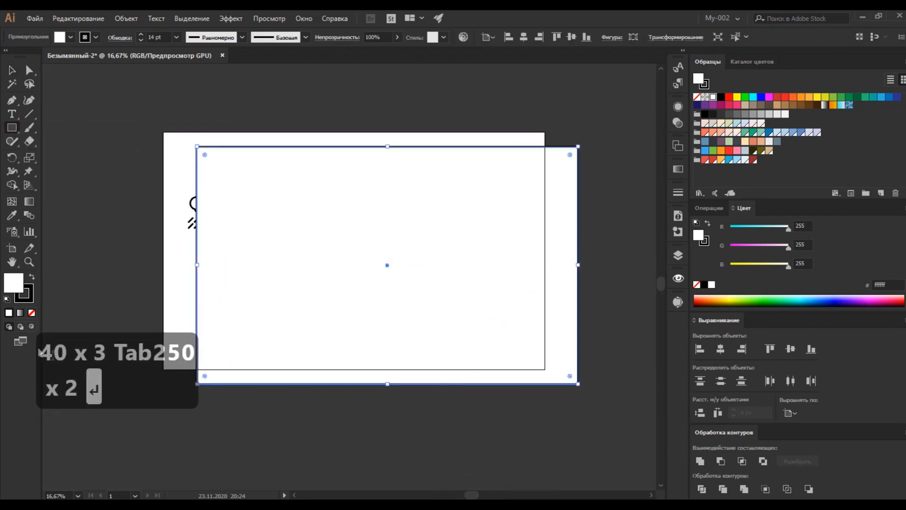
Give the rectangle a light blue fill (R=154 G=220 B=255) without a stroke and centre it on the artboard.
left_click(32, 313)
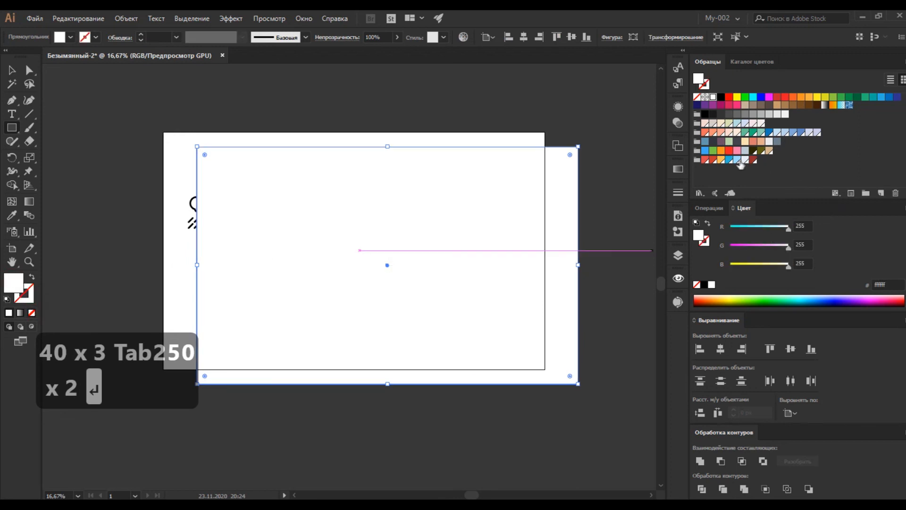
left_click(739, 160)
left_click(721, 349)
left_click(812, 351)
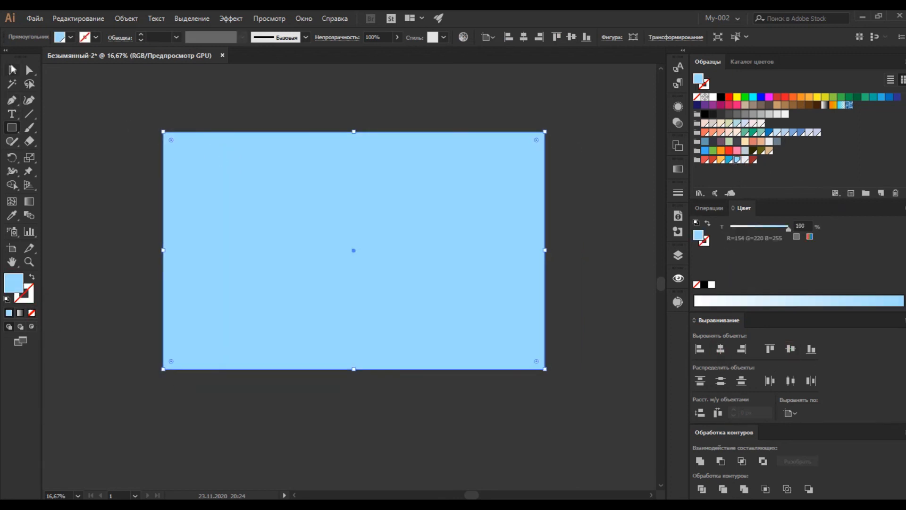
Send the light blue rectangle to the back behind the thermometer icons and deselect it.
key("ctrl+shift+bracketleft")
left_click(585, 246)
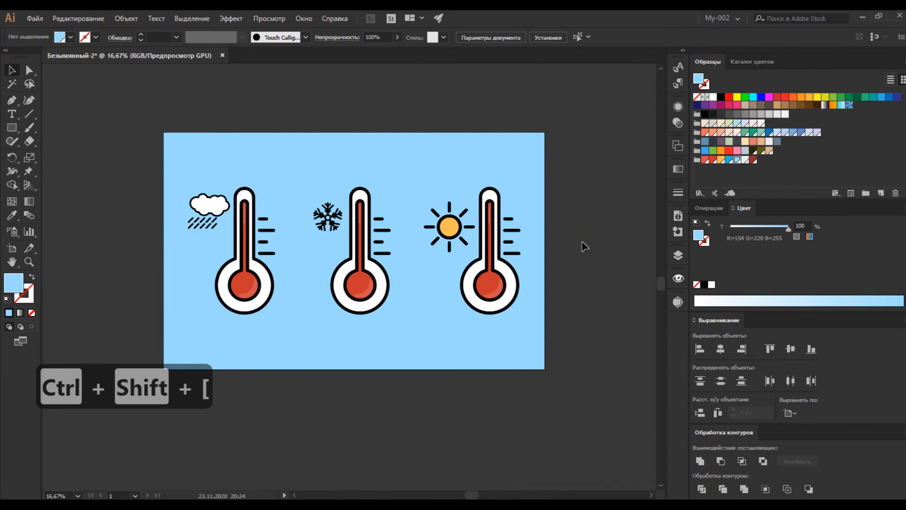
key("ctrl+equal")
key("ctrl+minus")
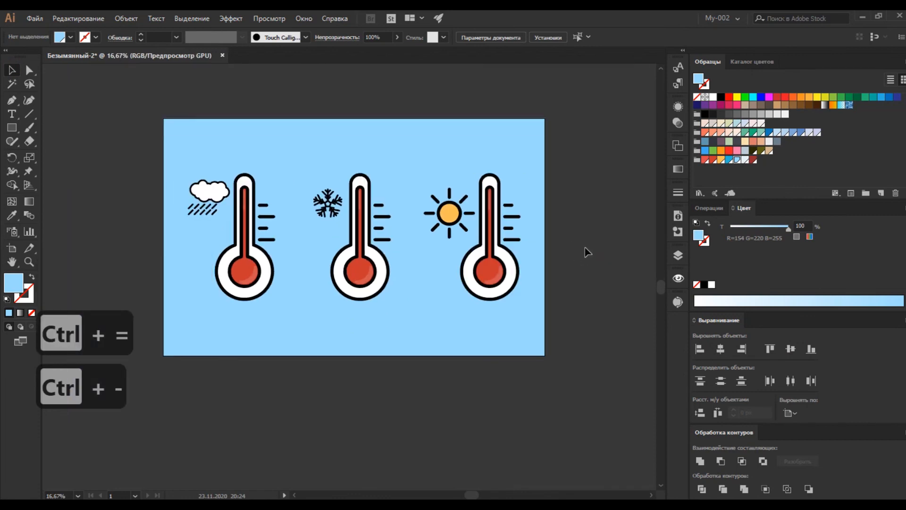
key("ctrl+equal")
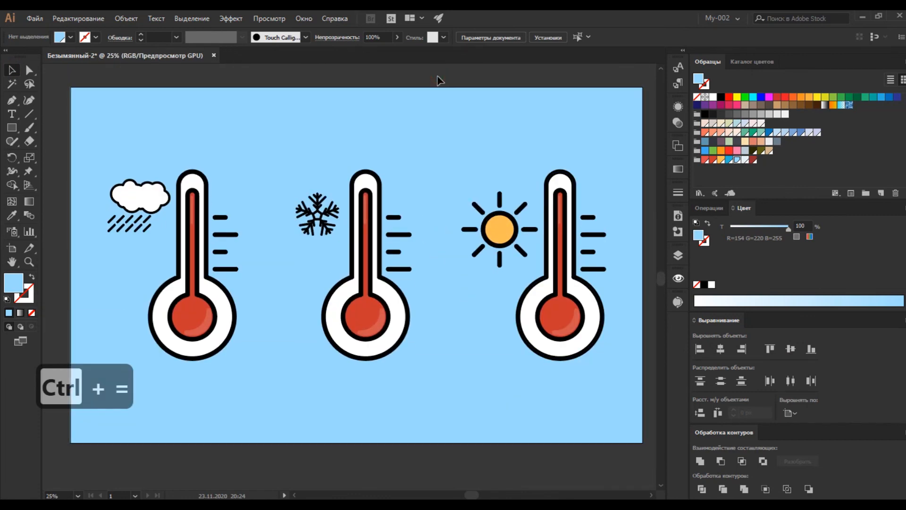